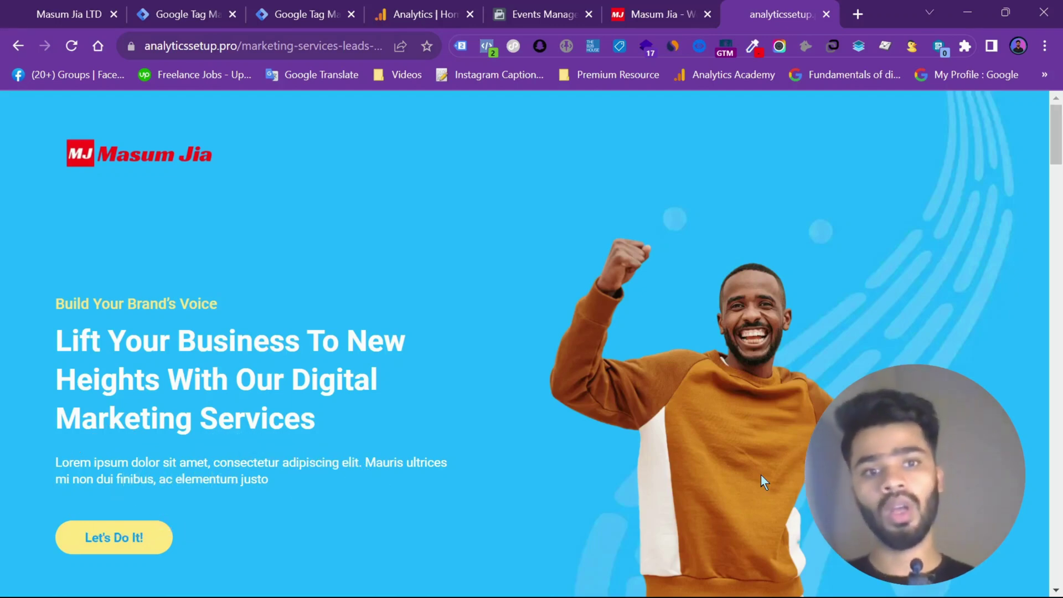
Scroll the analyticssetup.pro landing page from the hero section down through the marketing sections
scroll(451, 372, "down", 10)
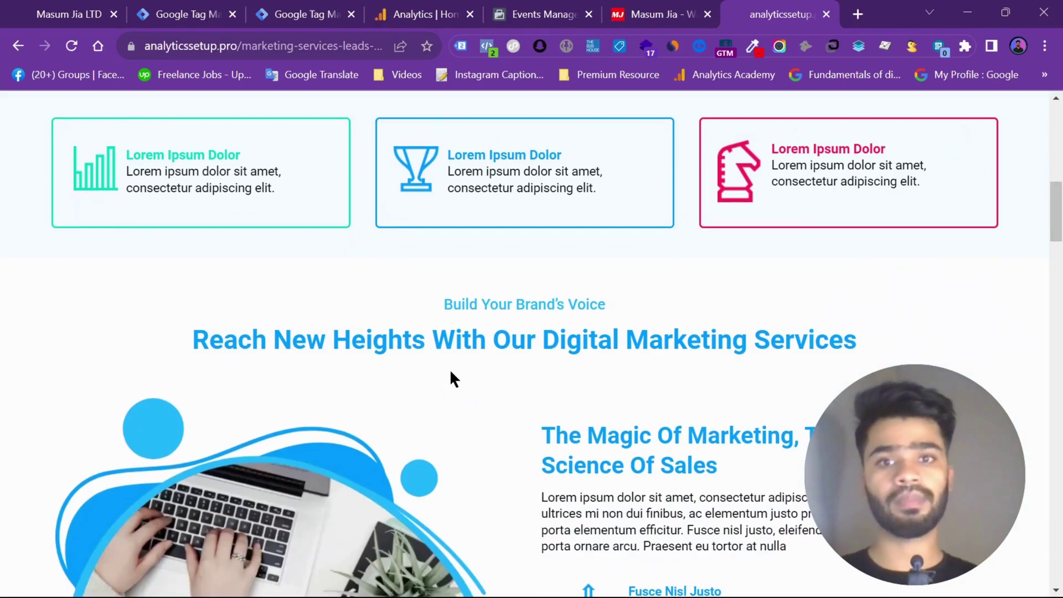
scroll(451, 372, "down", 5)
scroll(451, 372, "down", 6)
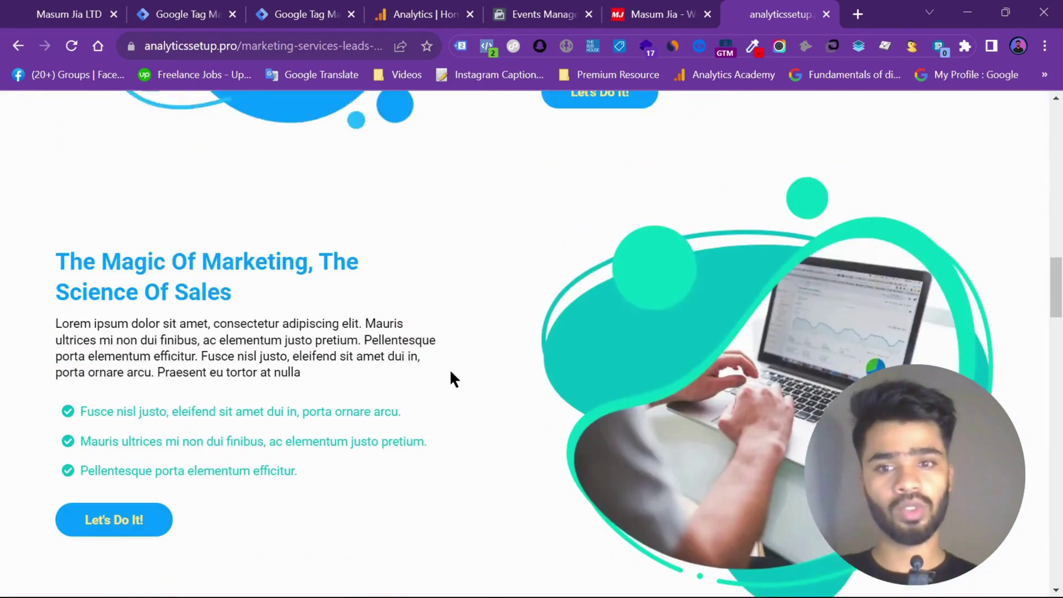
Review the Analytics Setup Pro overview showing Lead via Browser and Server, then return to the landing page
left_click(538, 6)
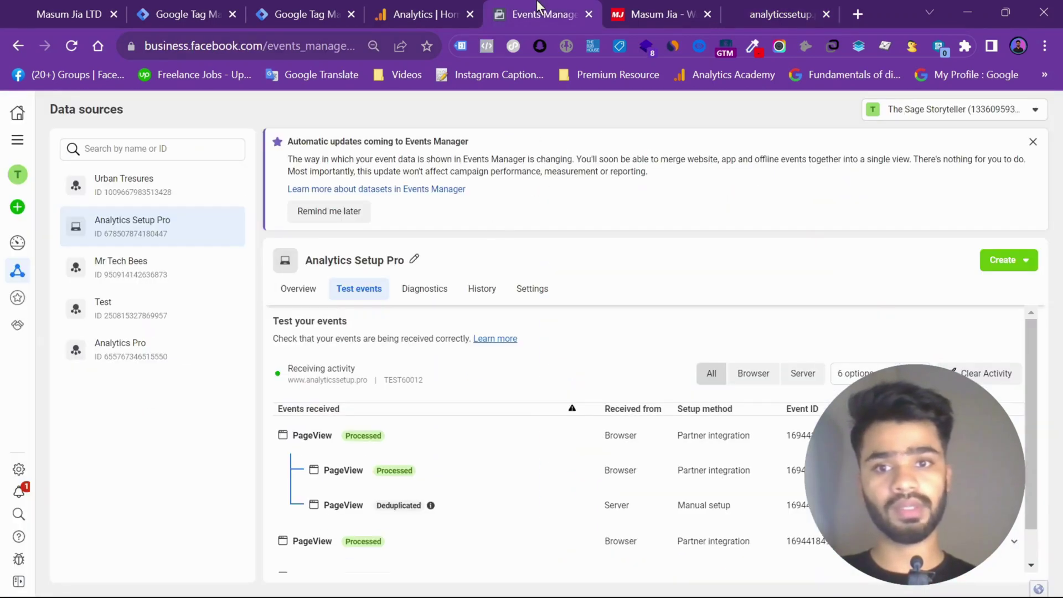
left_click(304, 294)
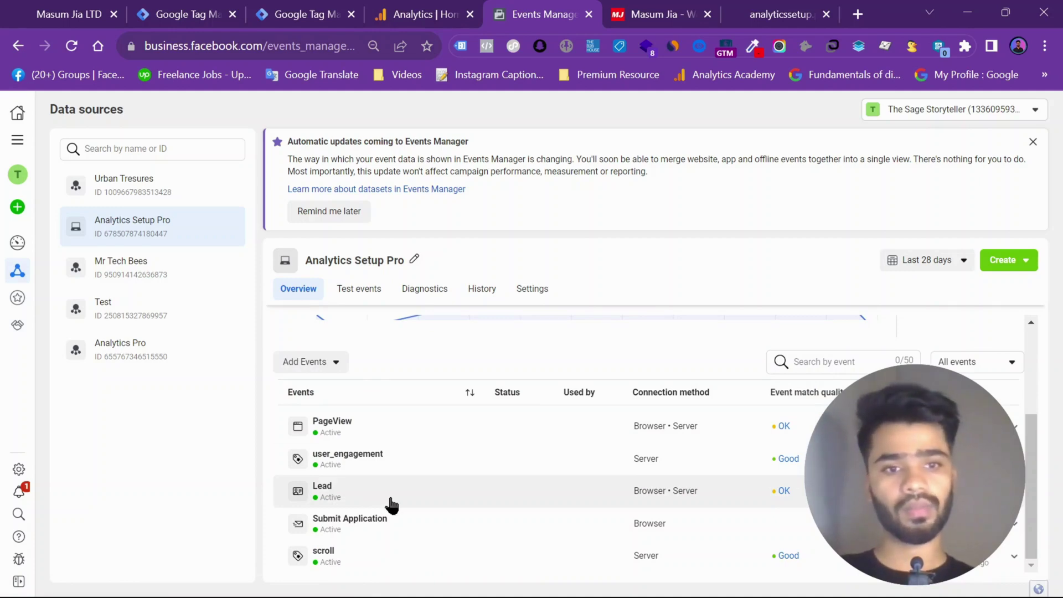
mouse_move(816, 397)
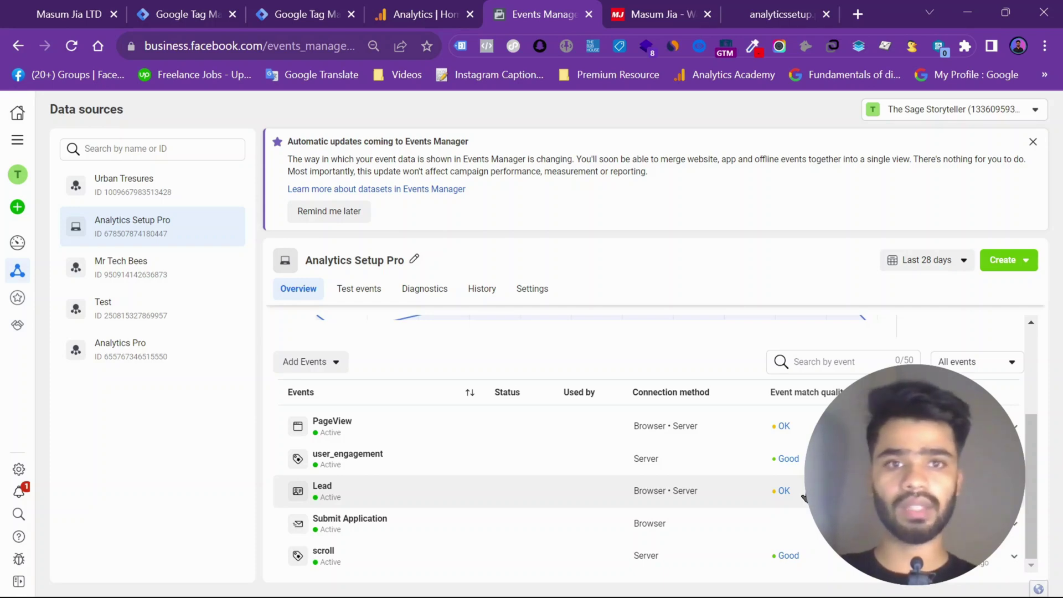
scroll(804, 497, "up", 3)
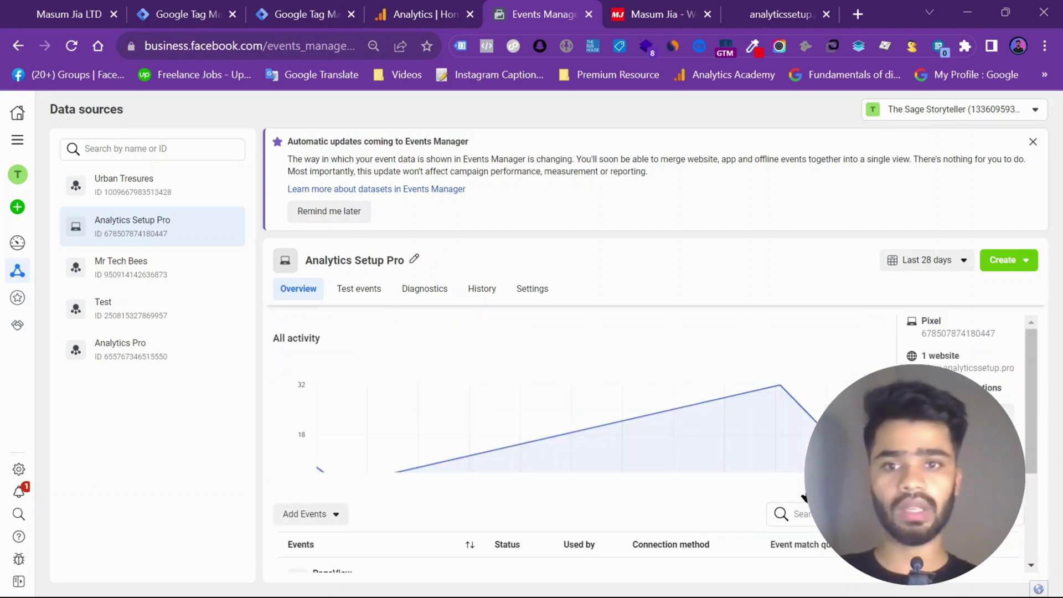
left_click(1032, 141)
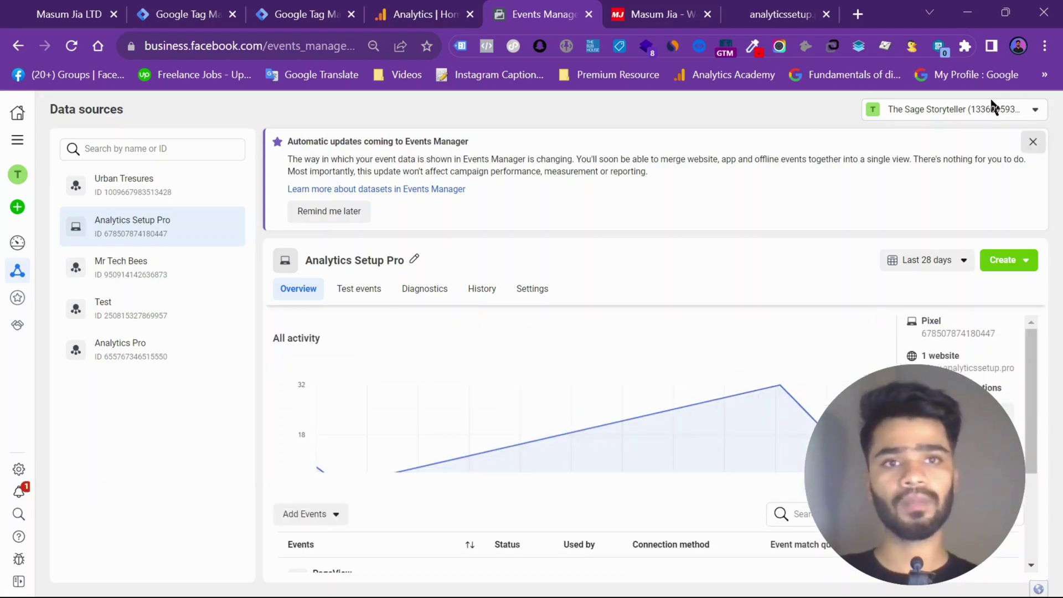
left_click(742, 8)
Glance at the HighLevel funnel tab, then bring the landing page's empty lead form into view with Full Name focused
scroll(359, 343, "up", 10)
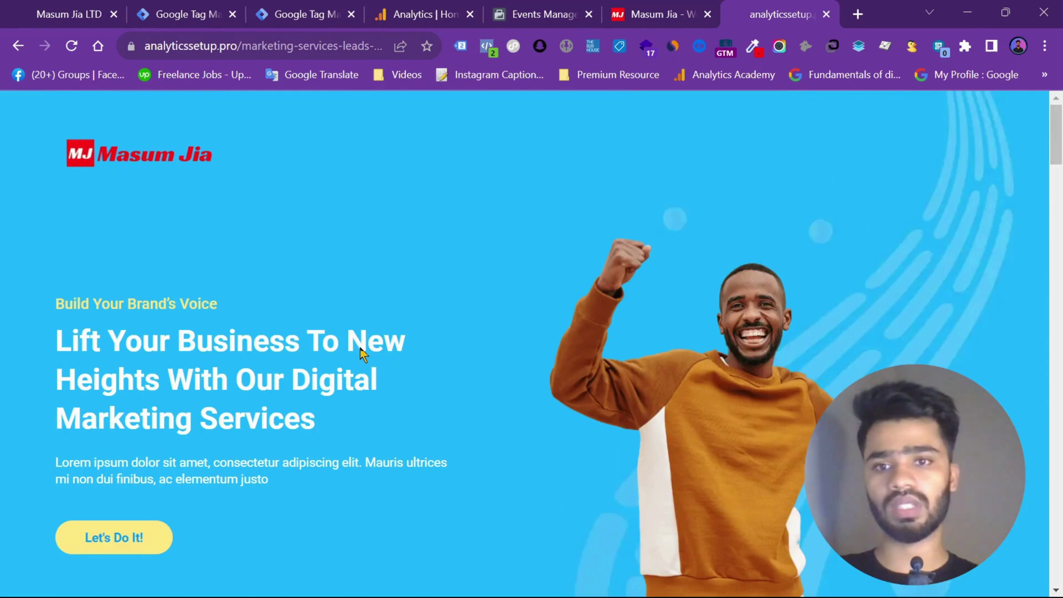
left_click(61, 14)
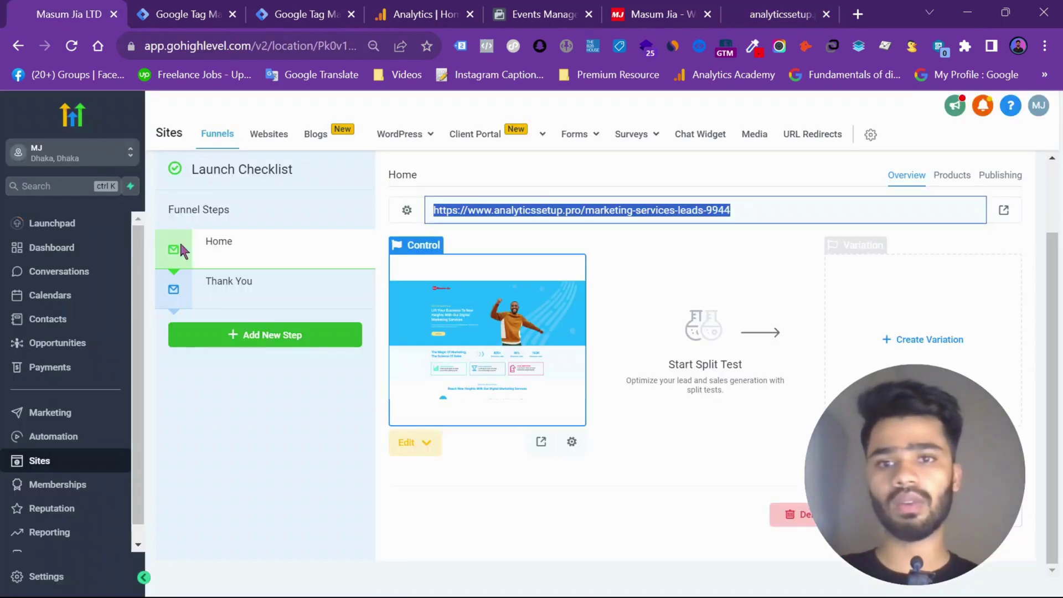
left_click(789, 7)
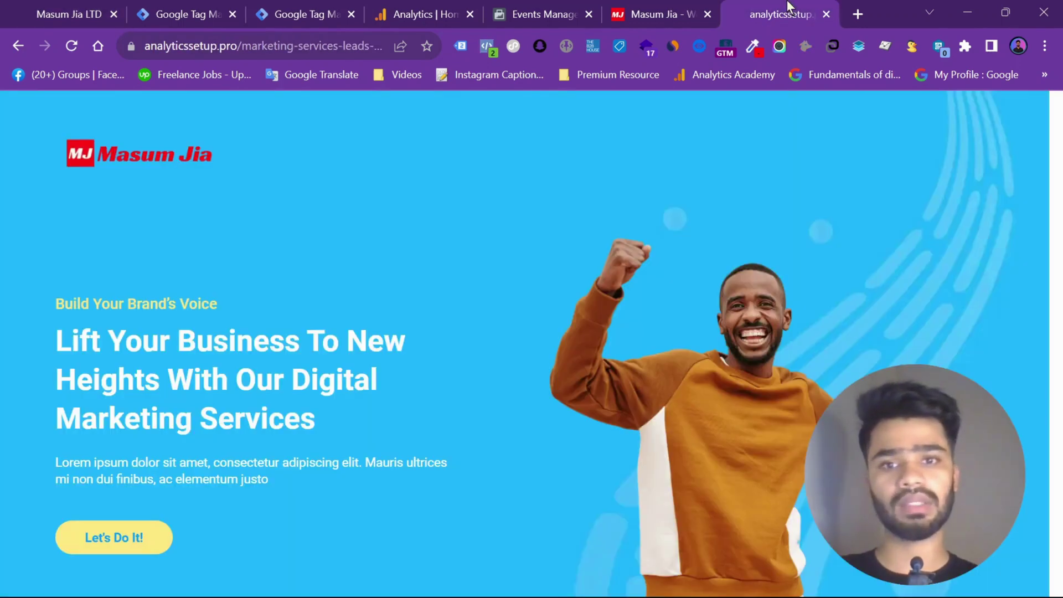
left_click(121, 548)
scroll(578, 258, "down", 6)
scroll(577, 254, "up", 4)
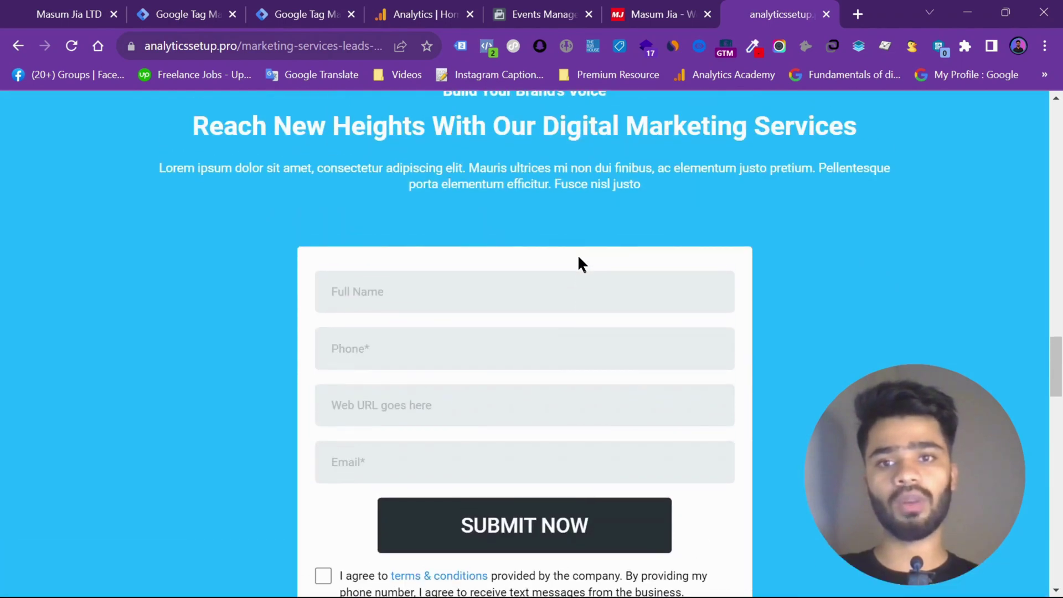
left_click(460, 278)
left_click(380, 208)
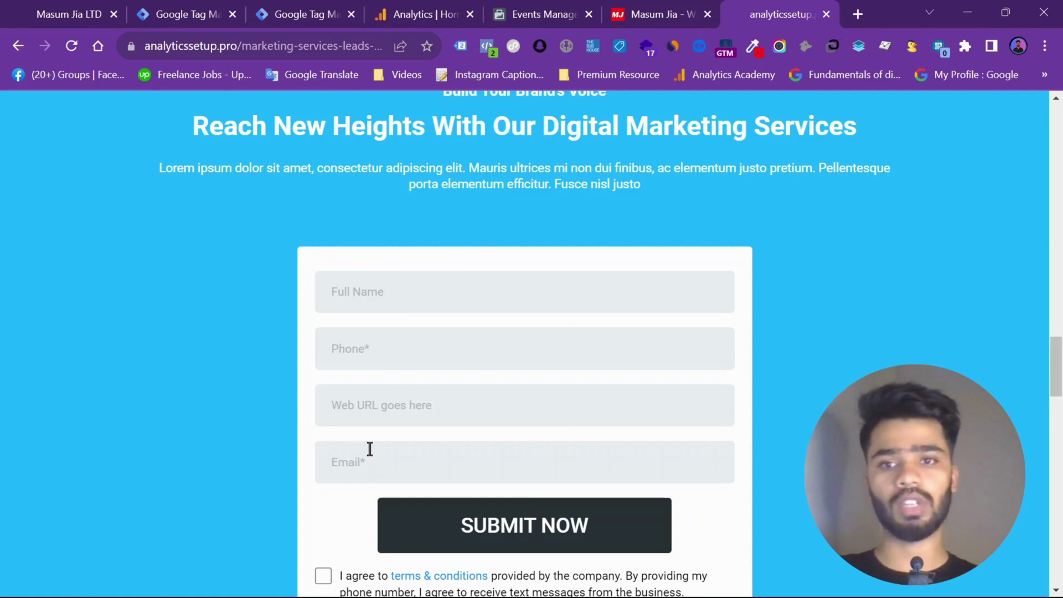
Fill Full Name, Phone, Web URL and Email in the lead form from saved autofill suggestions
left_click(391, 306)
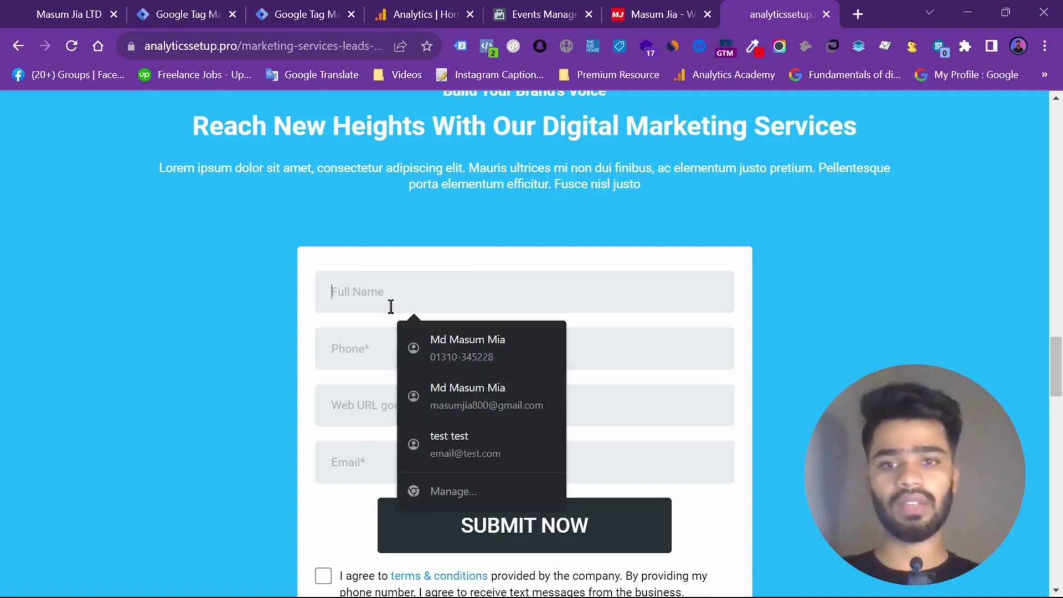
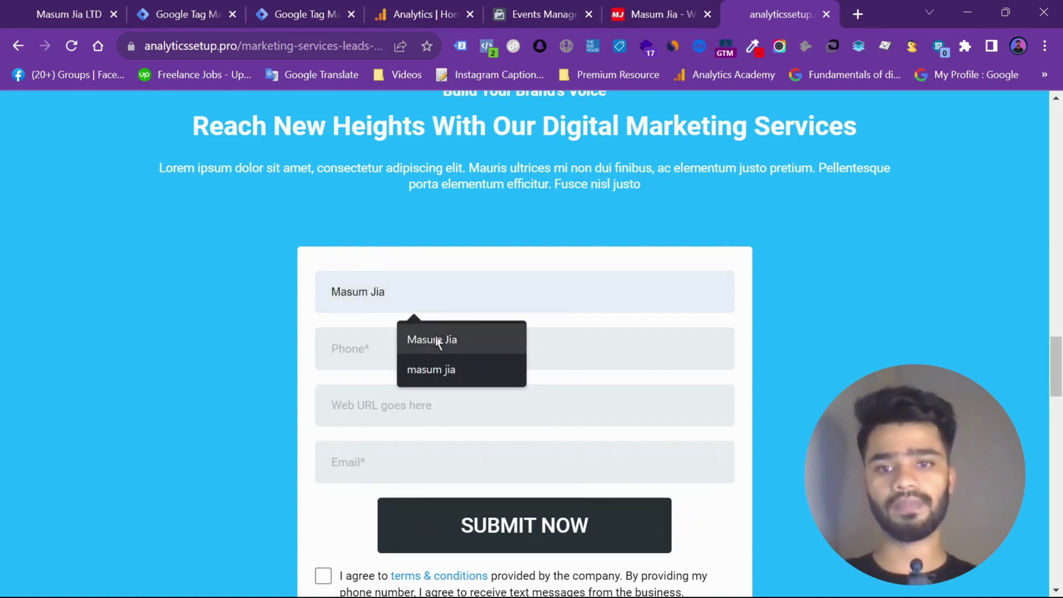
left_click(434, 339)
left_click(371, 348)
left_click(425, 393)
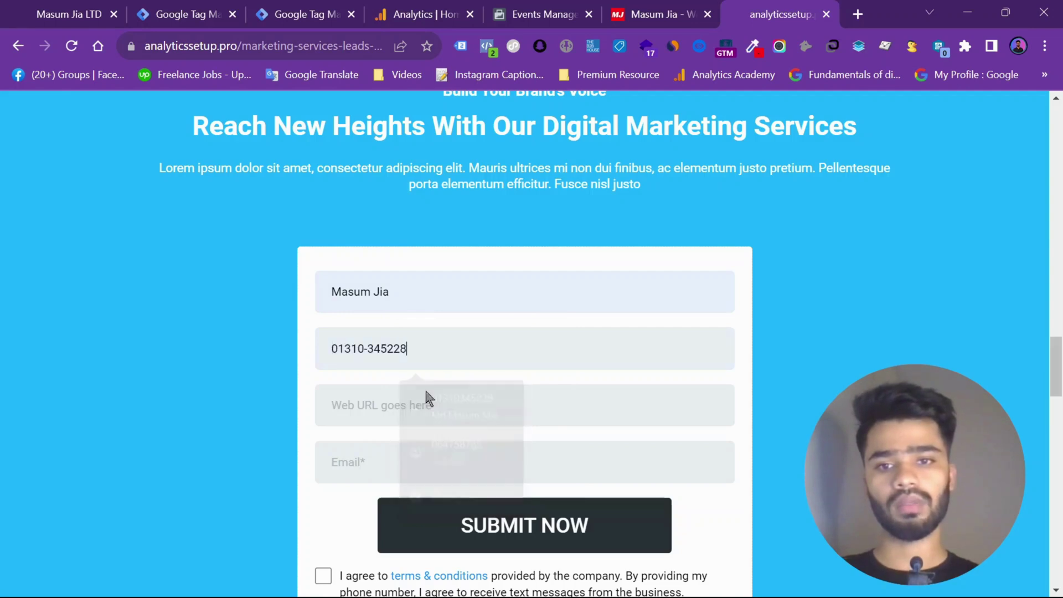
left_click(410, 392)
left_click(435, 458)
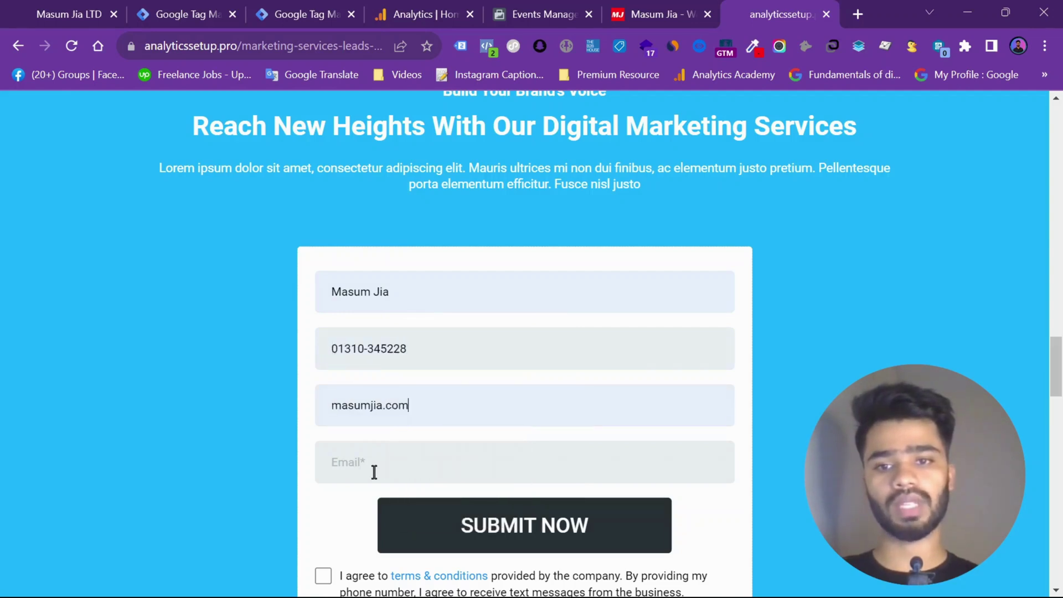
left_click(374, 471)
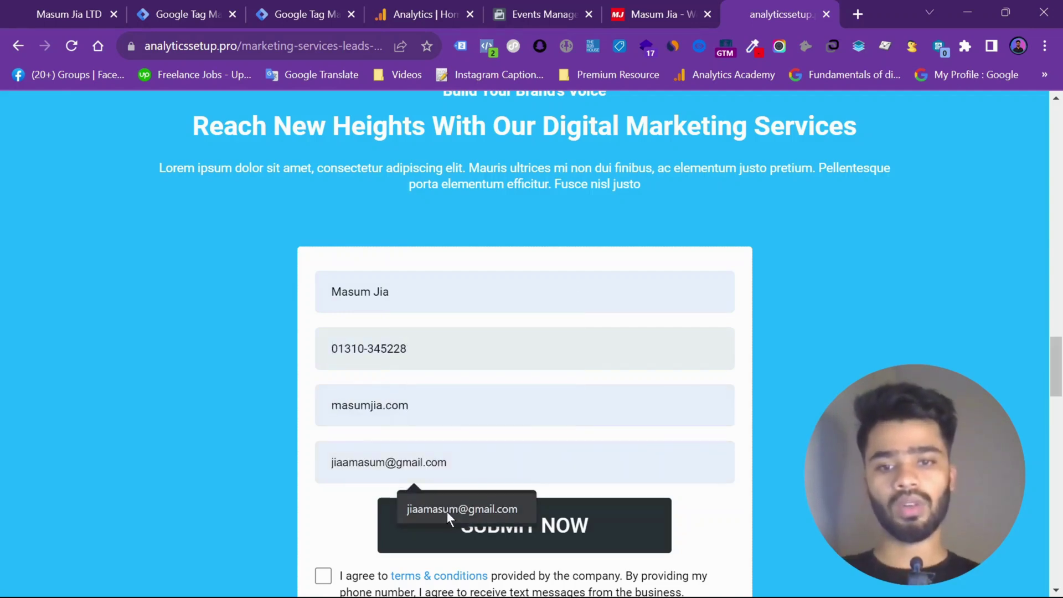
left_click(447, 511)
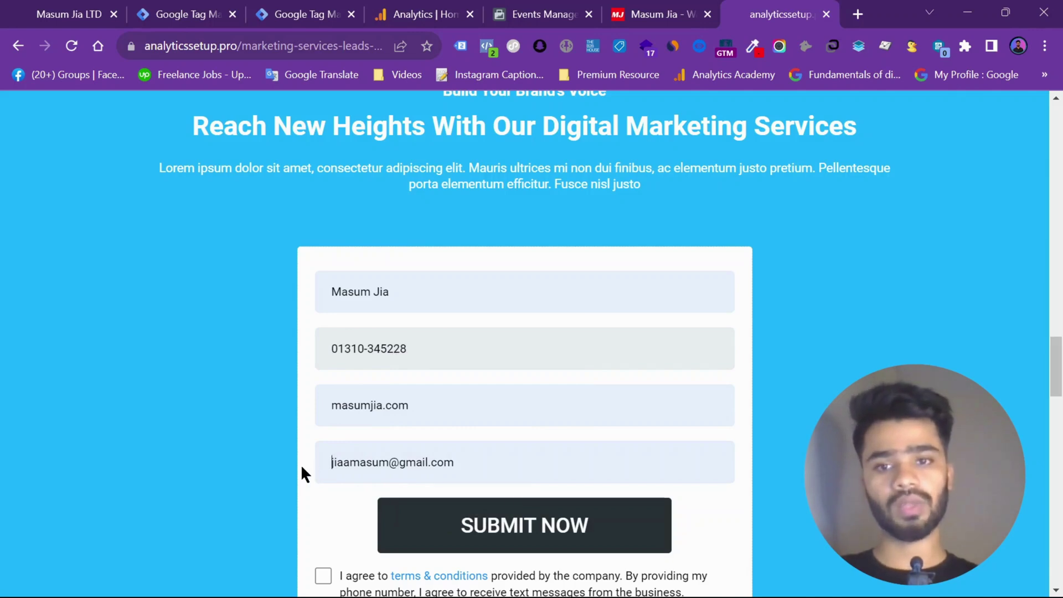
Review the completed lead form and put focus back in the Full Name field
scroll(296, 468, "down", 2)
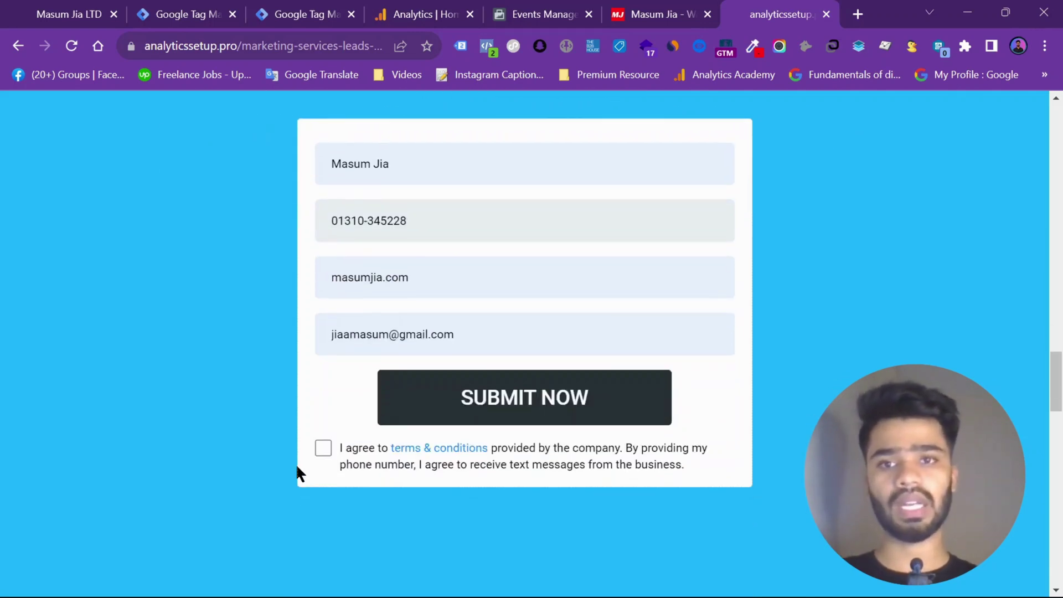
scroll(297, 468, "up", 1)
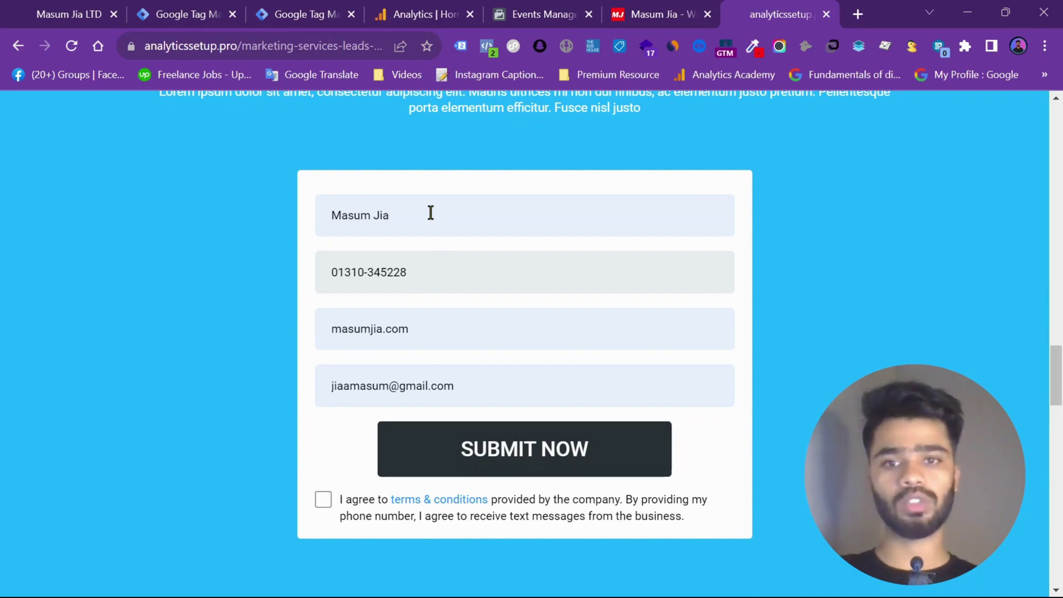
scroll(430, 213, "down", 4)
scroll(430, 210, "up", 4)
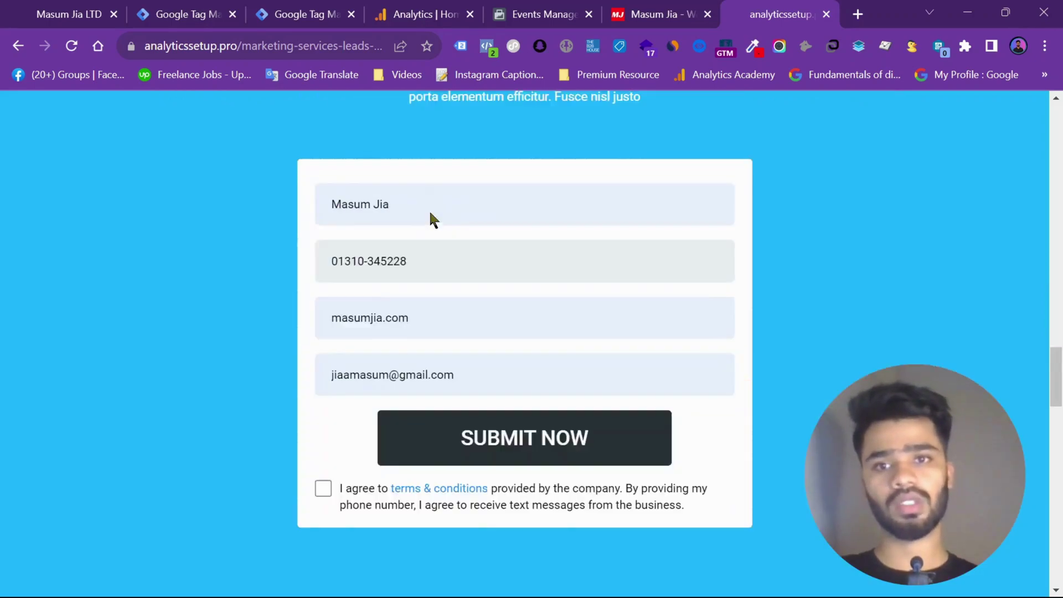
scroll(429, 210, "down", 9)
scroll(430, 211, "up", 15)
scroll(430, 214, "up", 5)
scroll(430, 214, "down", 20)
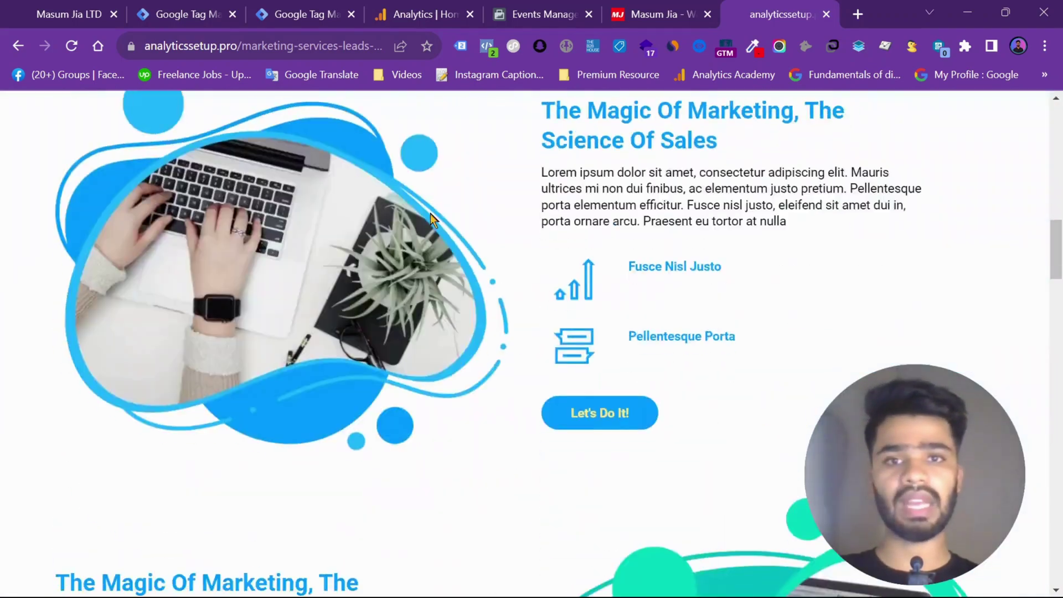
scroll(430, 214, "up", 3)
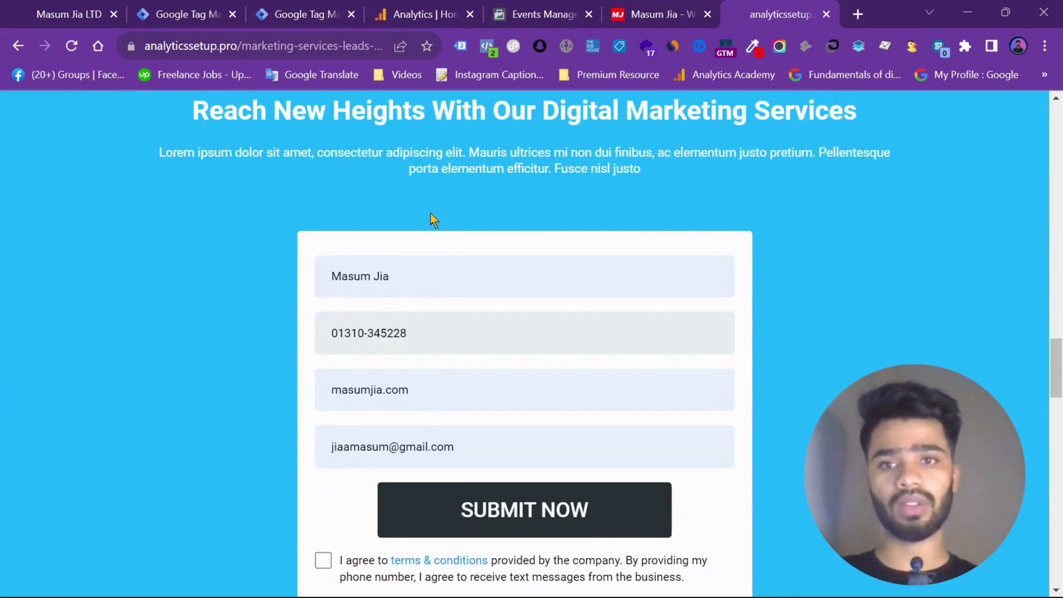
scroll(430, 214, "down", 1)
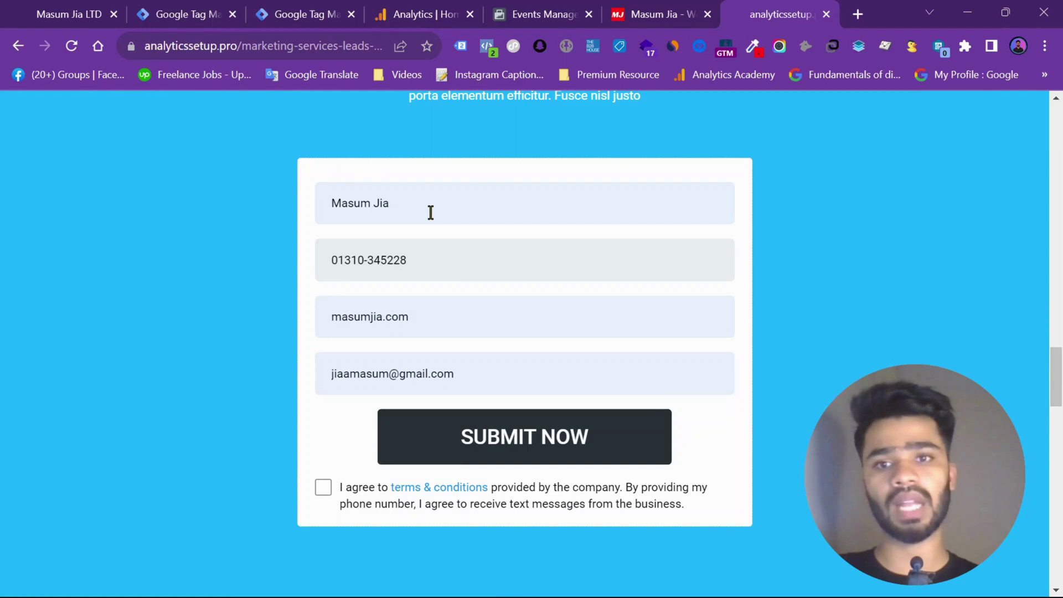
left_click(431, 212)
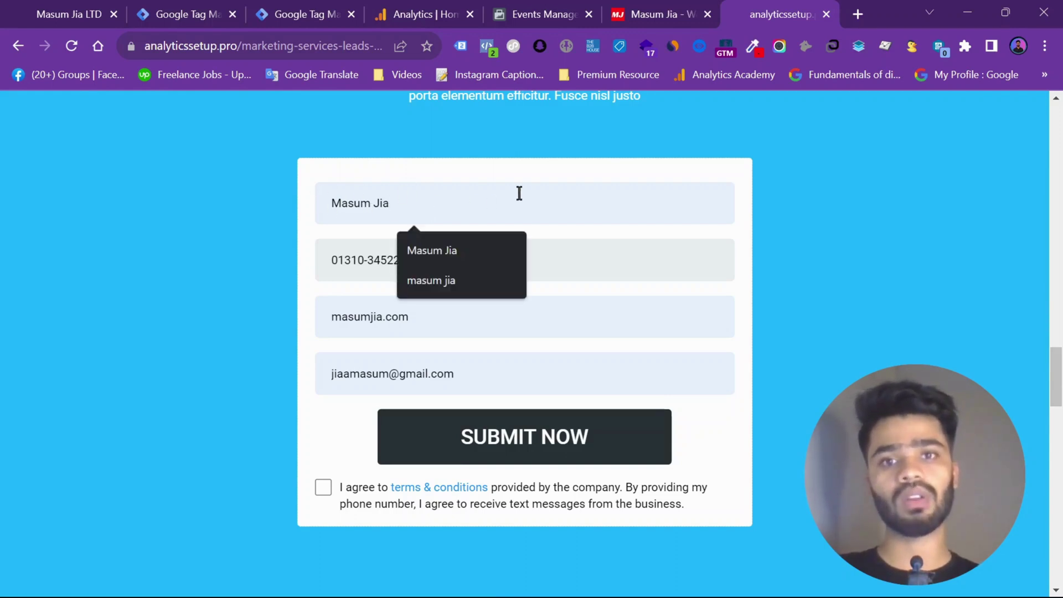
key("Escape")
left_click(430, 199)
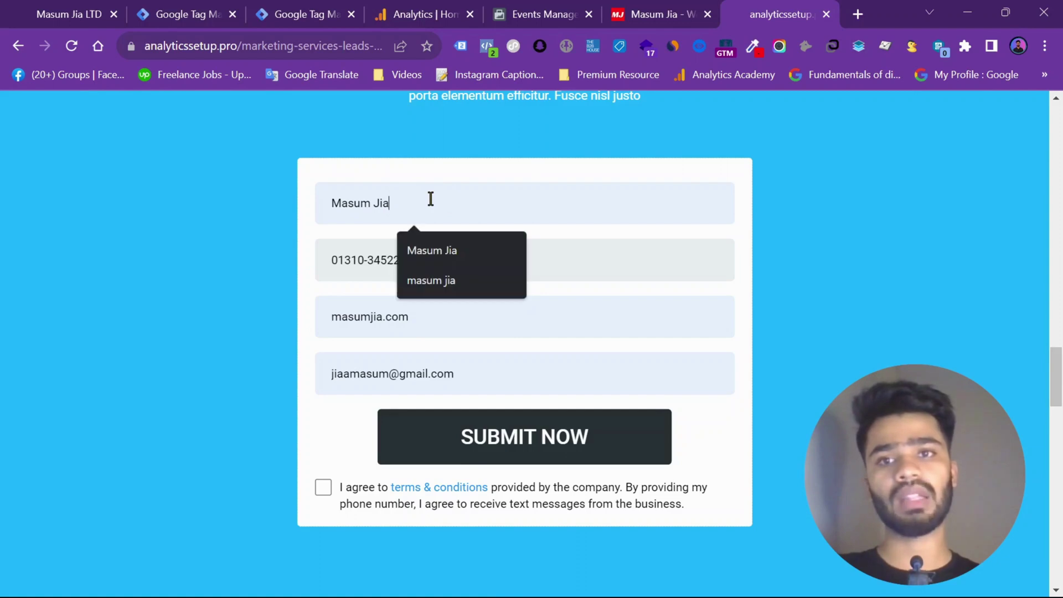
Start GTM Preview and connect Tag Assistant to the marketing-services-leads landing page, scrolling to its form
left_click(309, 6)
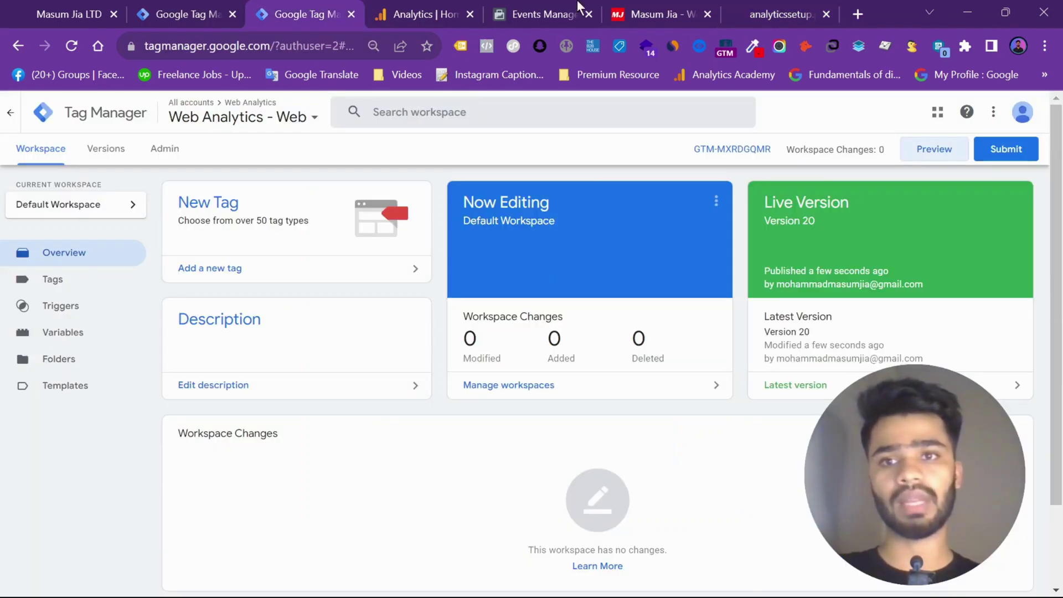
left_click(817, 7)
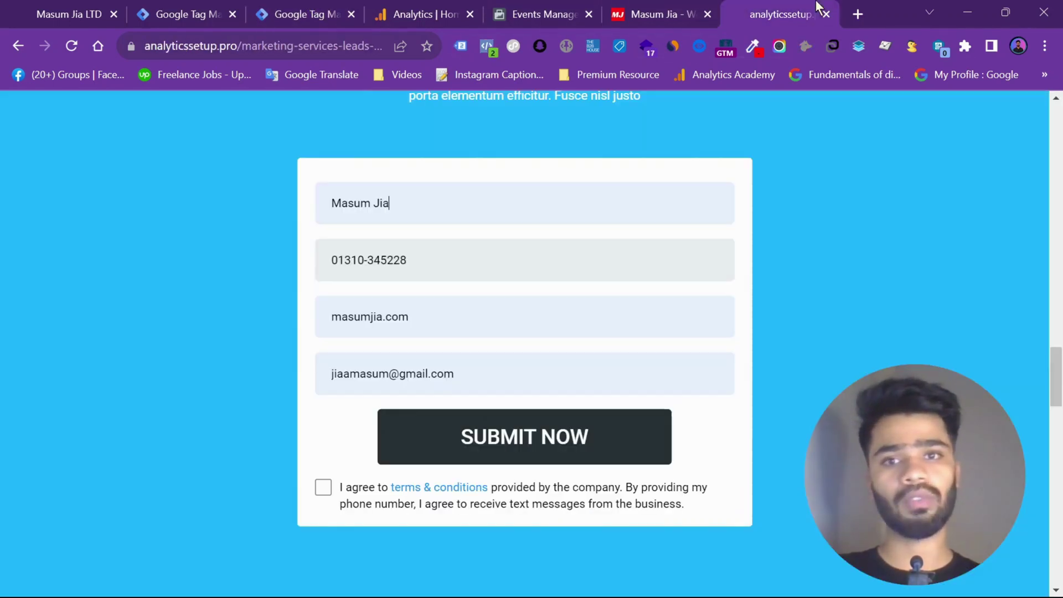
left_click(335, 8)
left_click(962, 160)
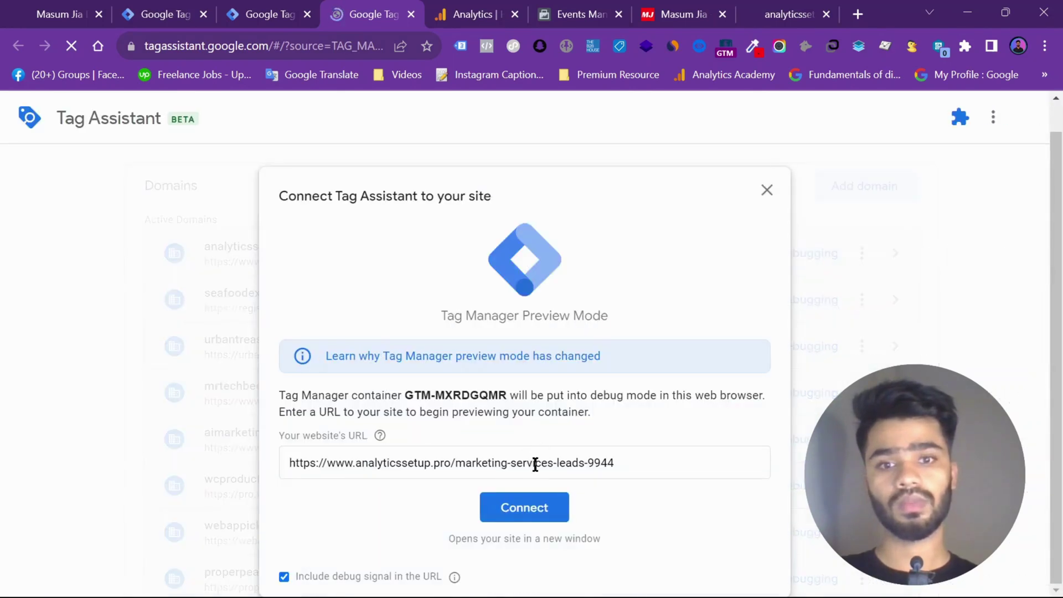
left_click(532, 501)
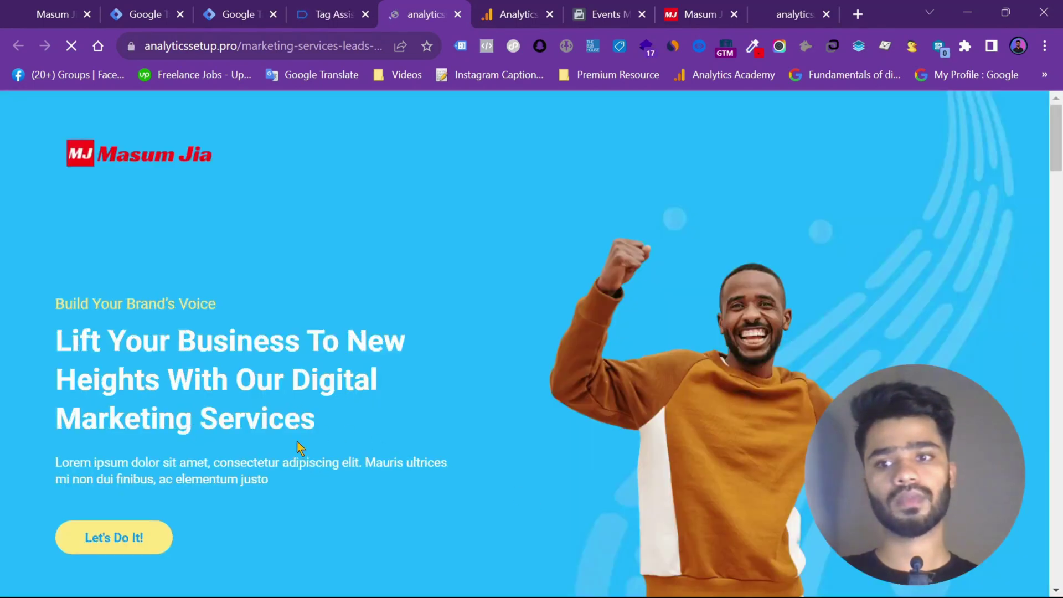
left_click(113, 545)
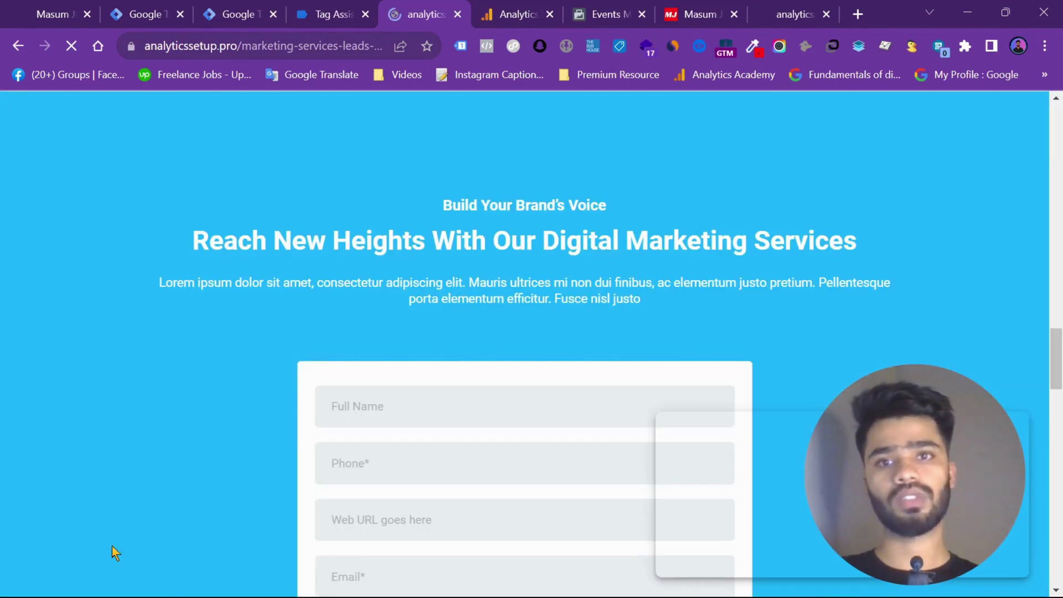
Unpause the User Information Collect tag in the Tags list
left_click(243, 13)
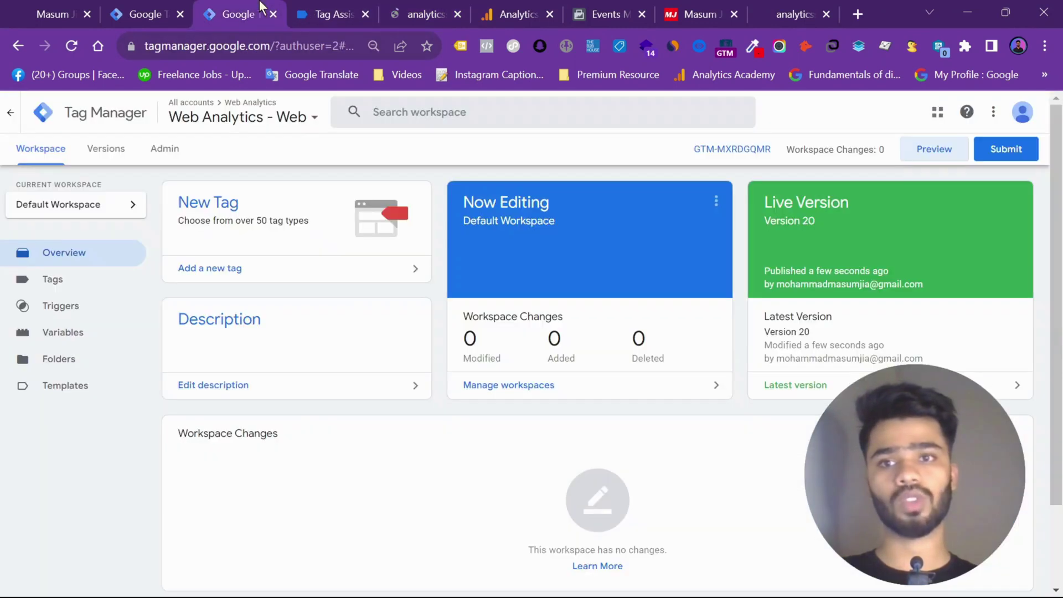
left_click(59, 288)
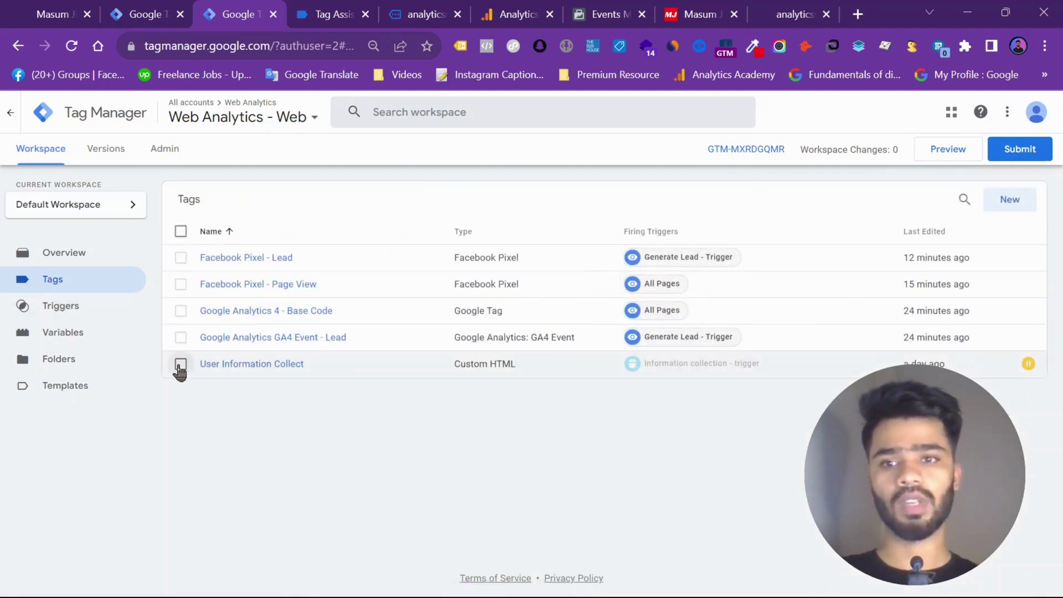
left_click(181, 363)
left_click(928, 201)
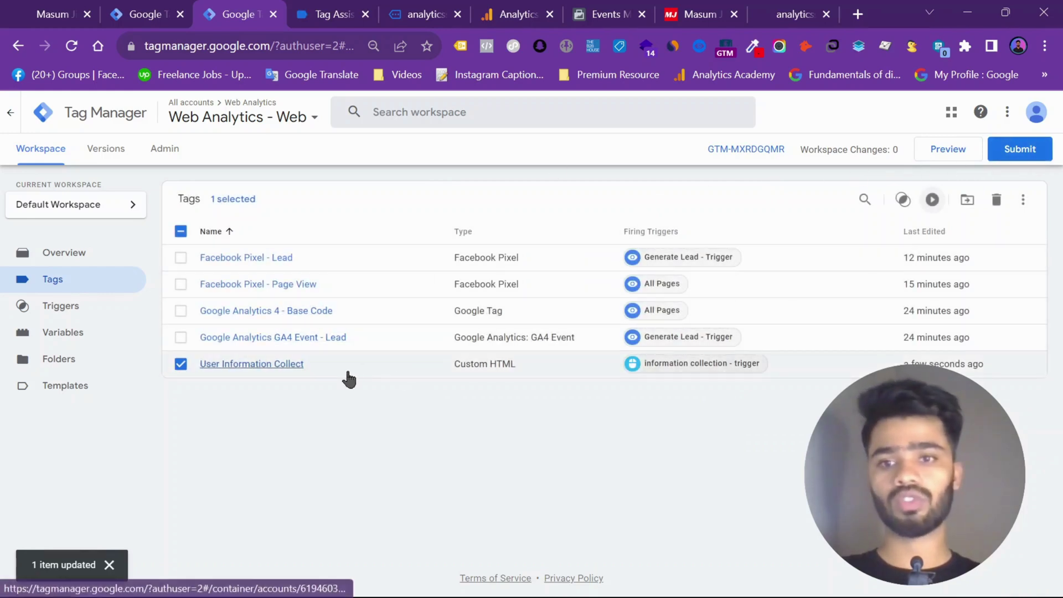
Submit and publish the workspace as a new live version without a description
left_click(1020, 159)
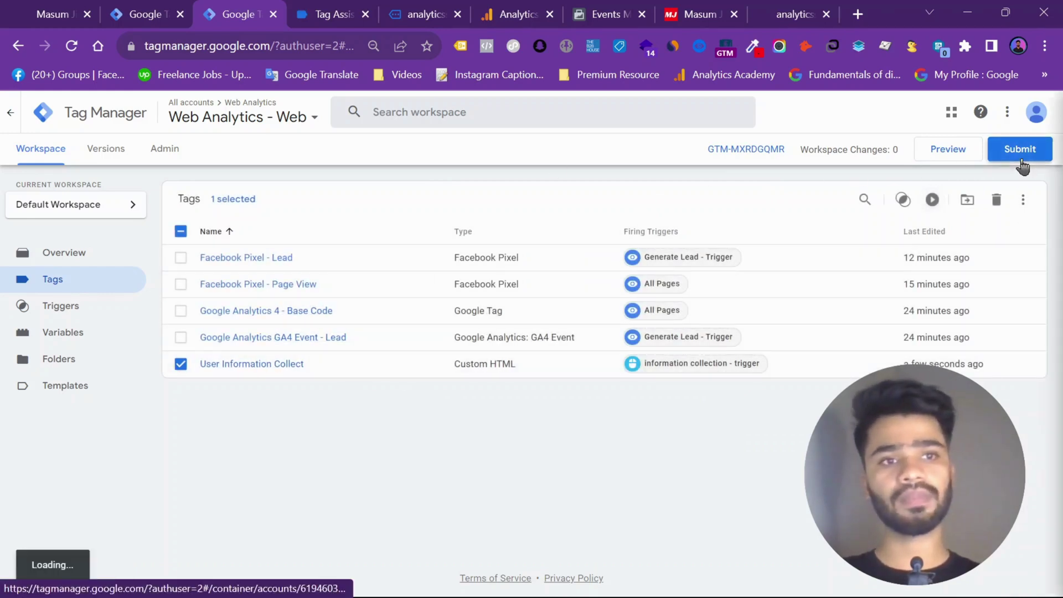
left_click(992, 111)
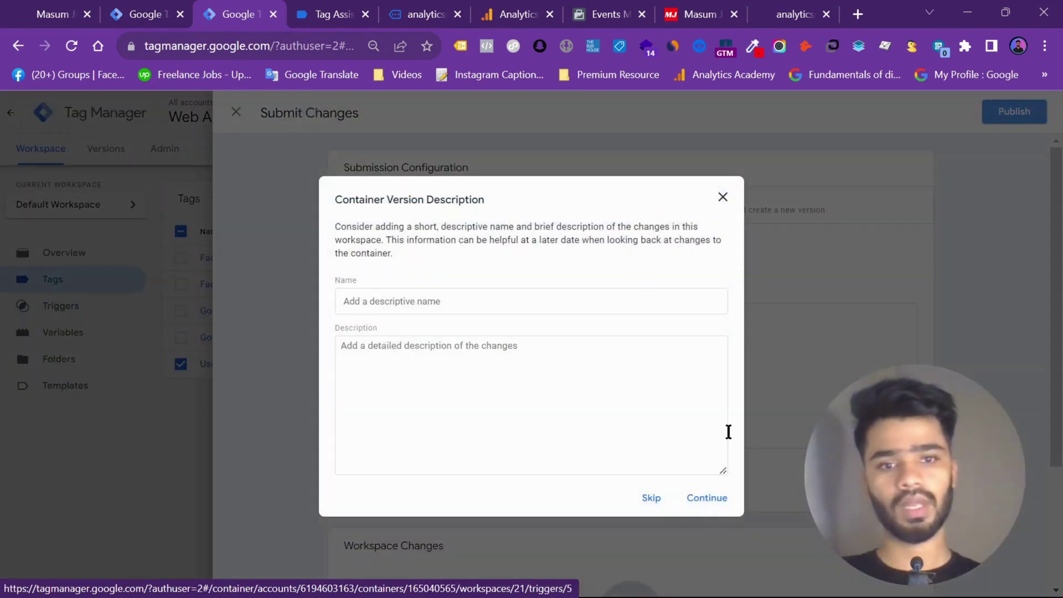
left_click(707, 499)
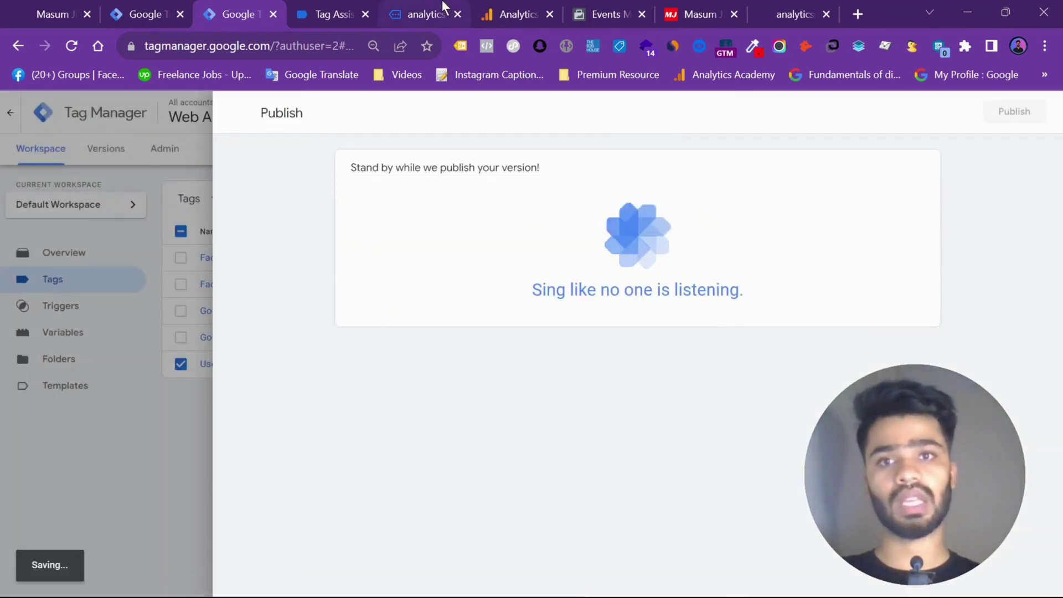
left_click(443, 8)
scroll(468, 398, "down", 3)
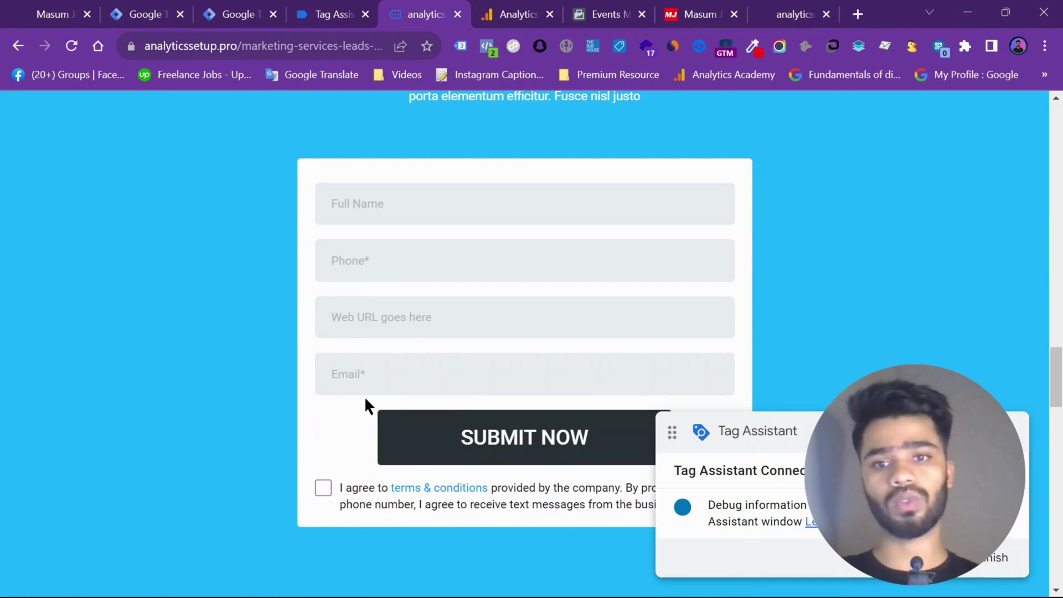
Dismiss Tag Assistant's Connected dialog, close the Version 21 panel, and launch Preview again
left_click(308, 8)
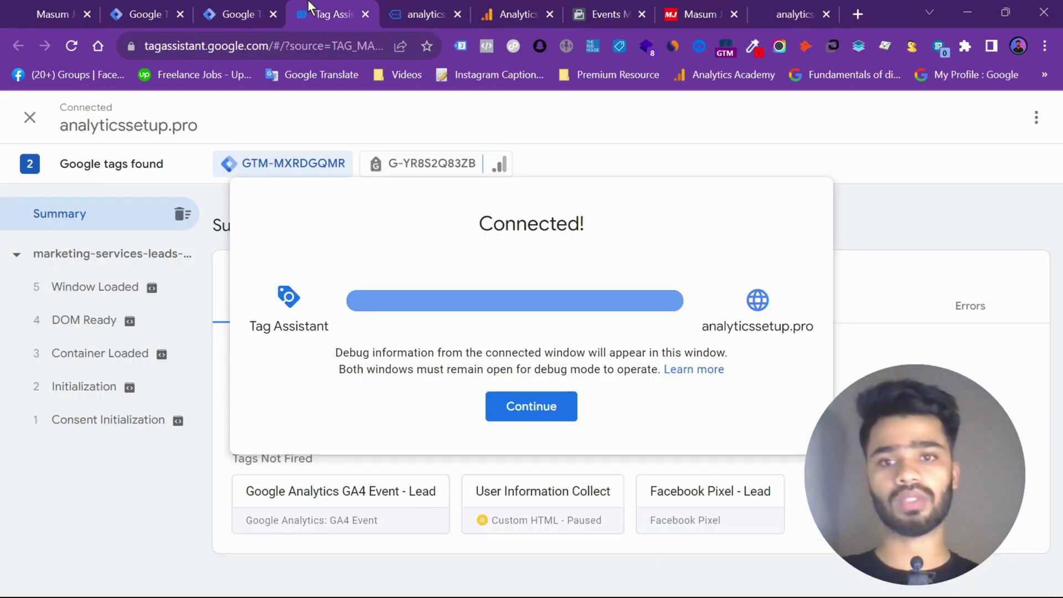
left_click(532, 404)
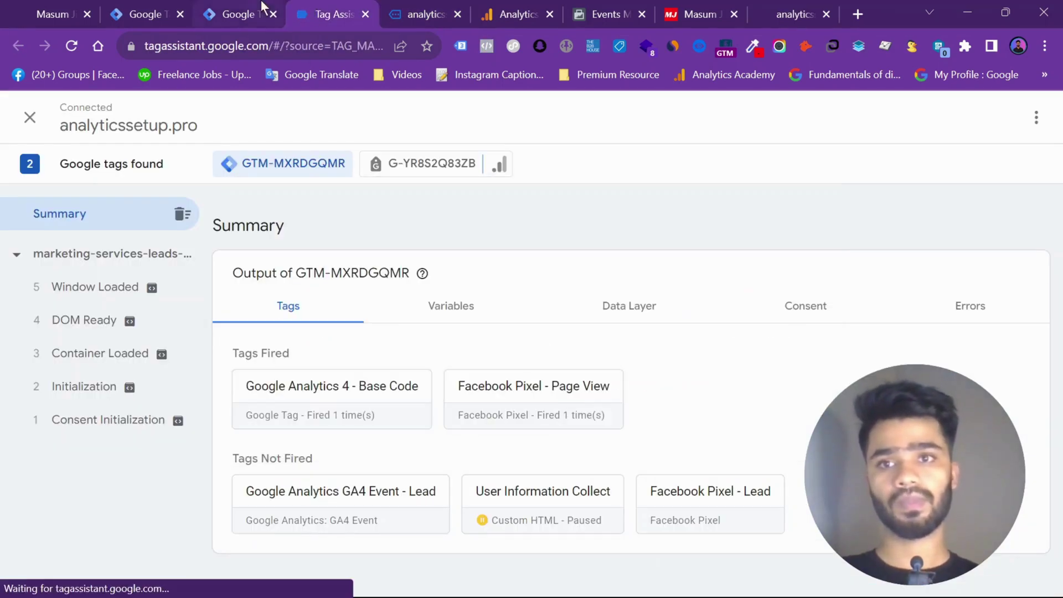
left_click(244, 12)
left_click(236, 113)
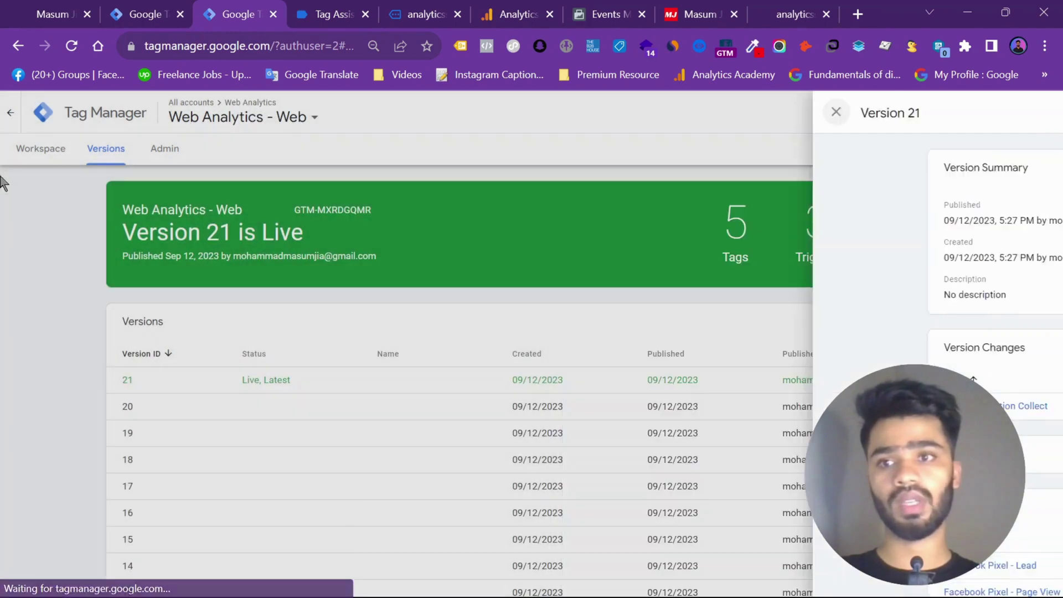
left_click(28, 158)
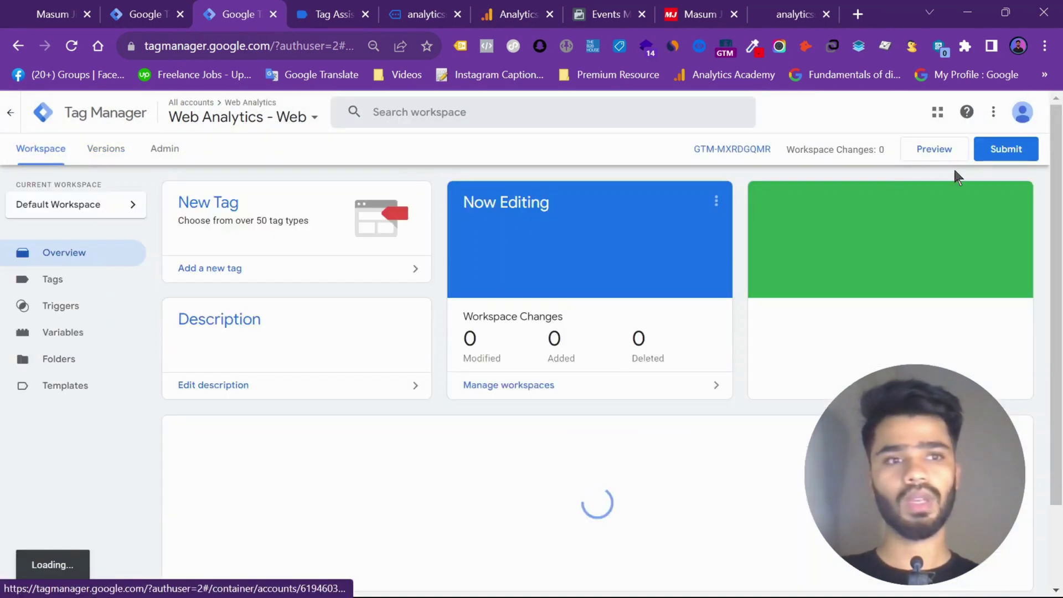
left_click(943, 156)
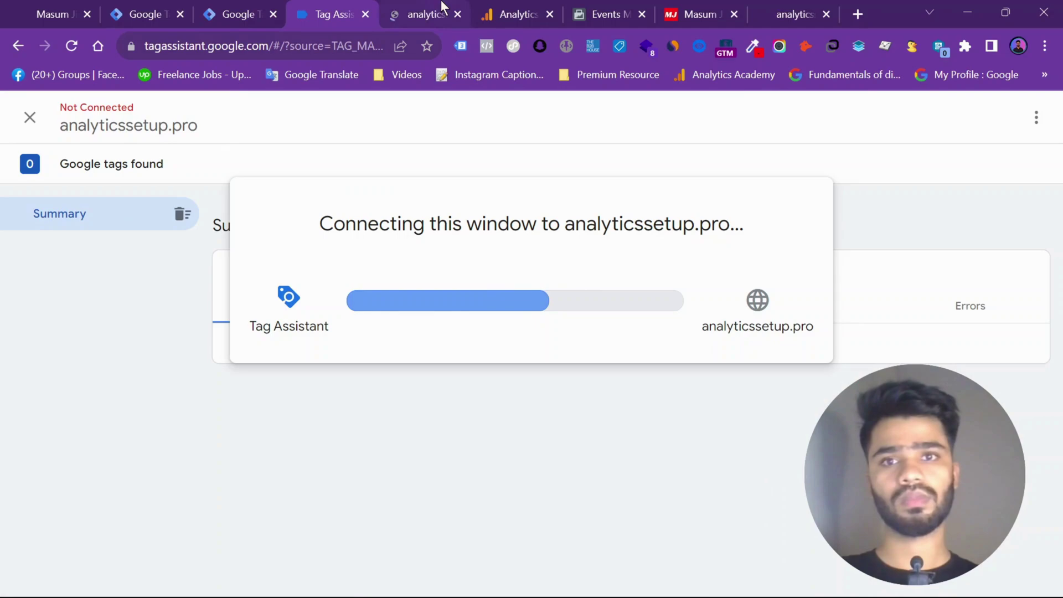
Enter 'Test Name' in the lead form's Full Name field on the debug-mode landing page
mouse_move(441, 7)
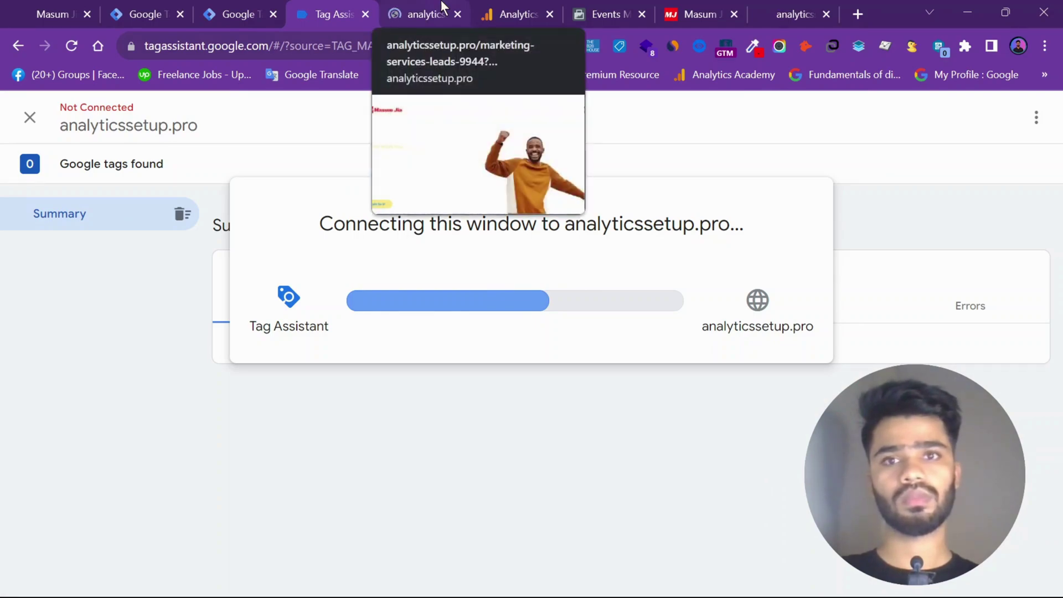
left_click(441, 7)
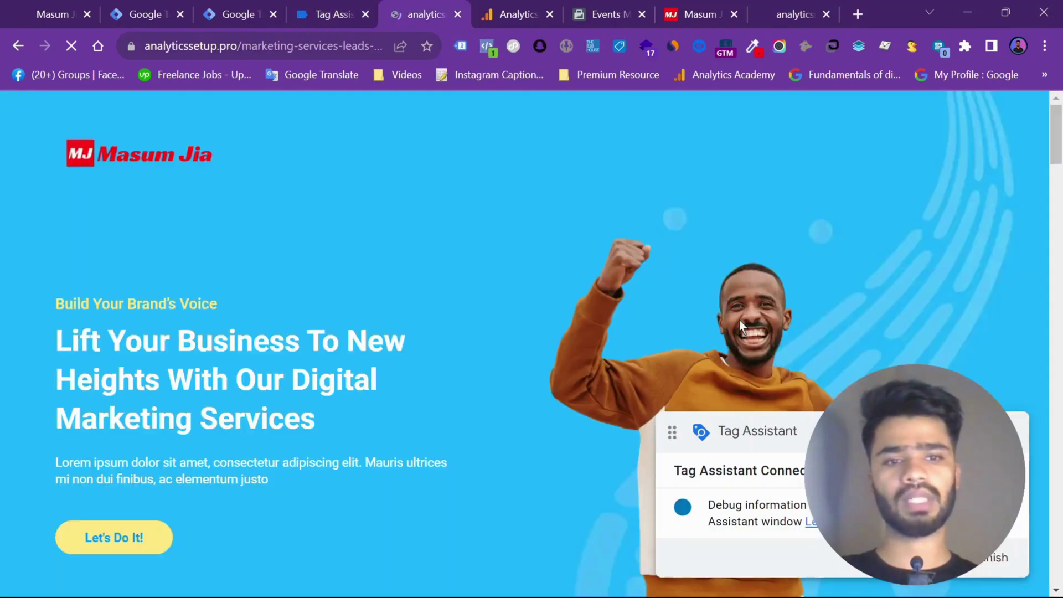
scroll(494, 311, "down", 15)
scroll(493, 311, "up", 9)
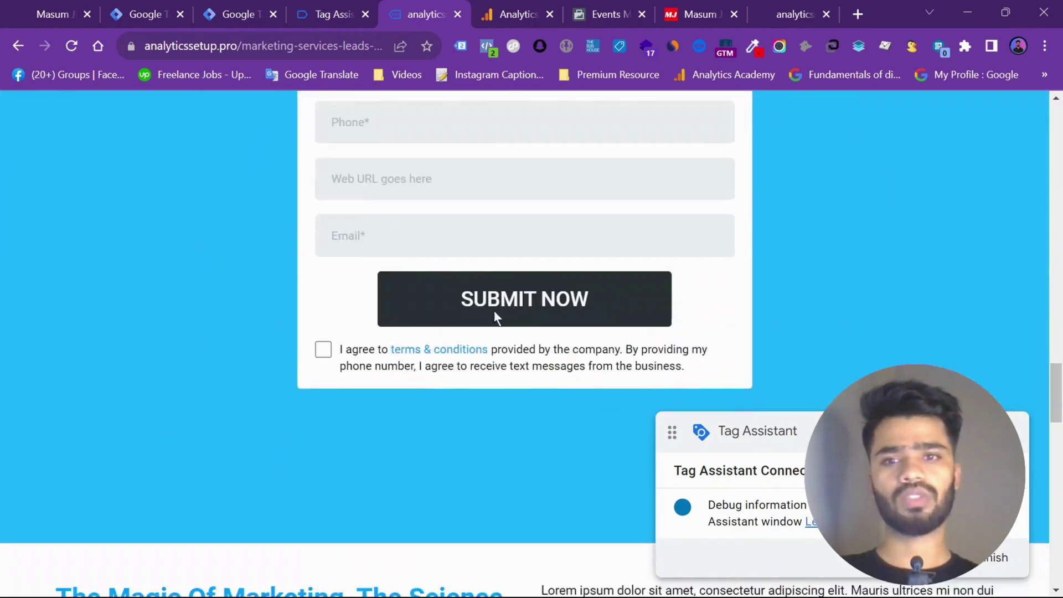
left_click(380, 209)
type("Ma")
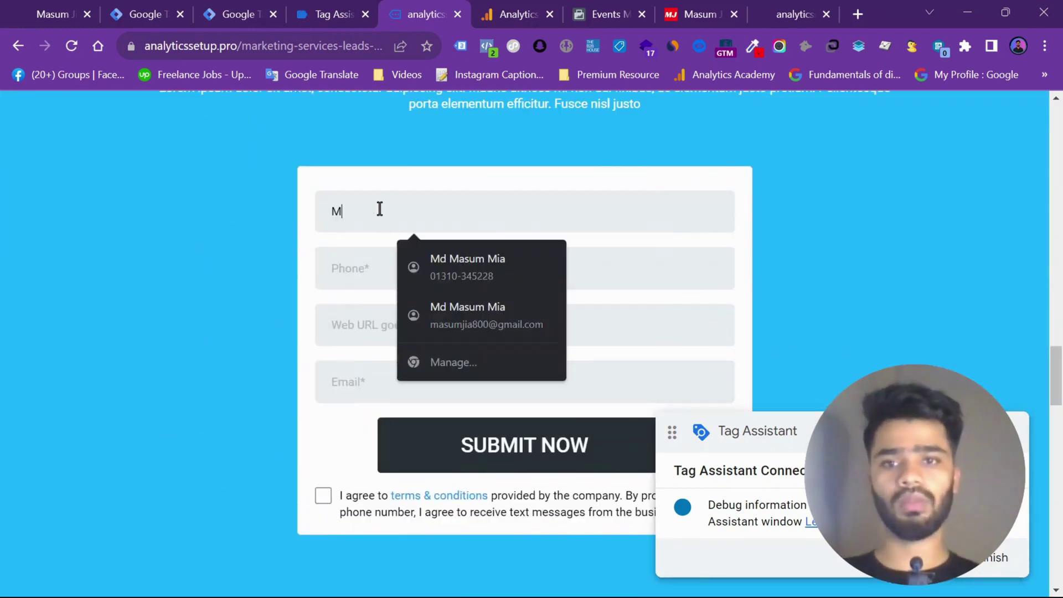
key("BackSpace")
key("BackSpace")
type("Tst")
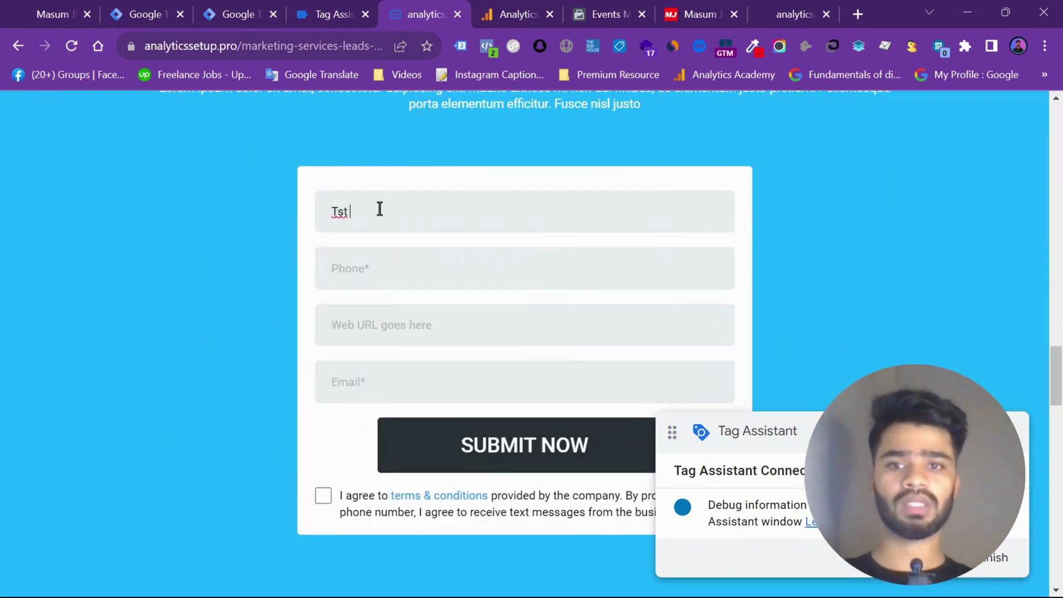
key("BackSpace")
key("BackSpace")
type("est Name")
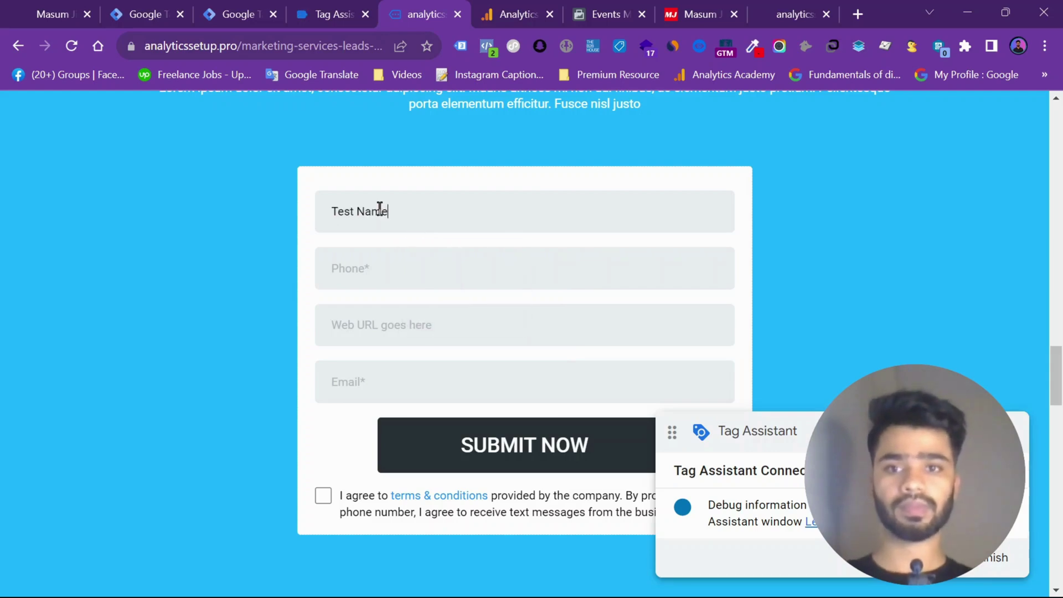
Fill the Phone from autofill with a corrected last digit, and the Web URL from a suggestion
left_click(382, 280)
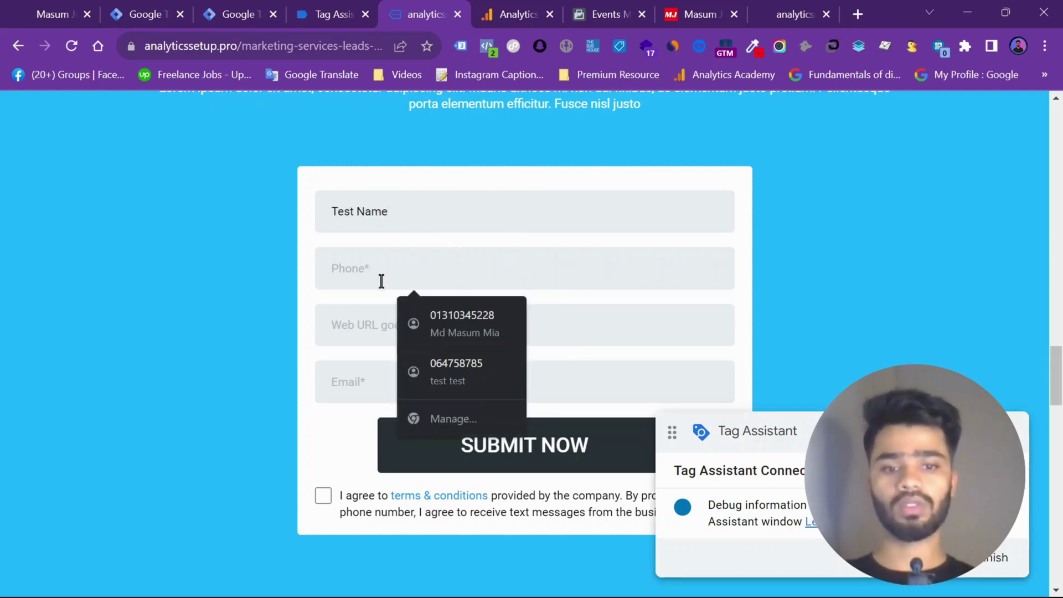
key("Down")
key("Return")
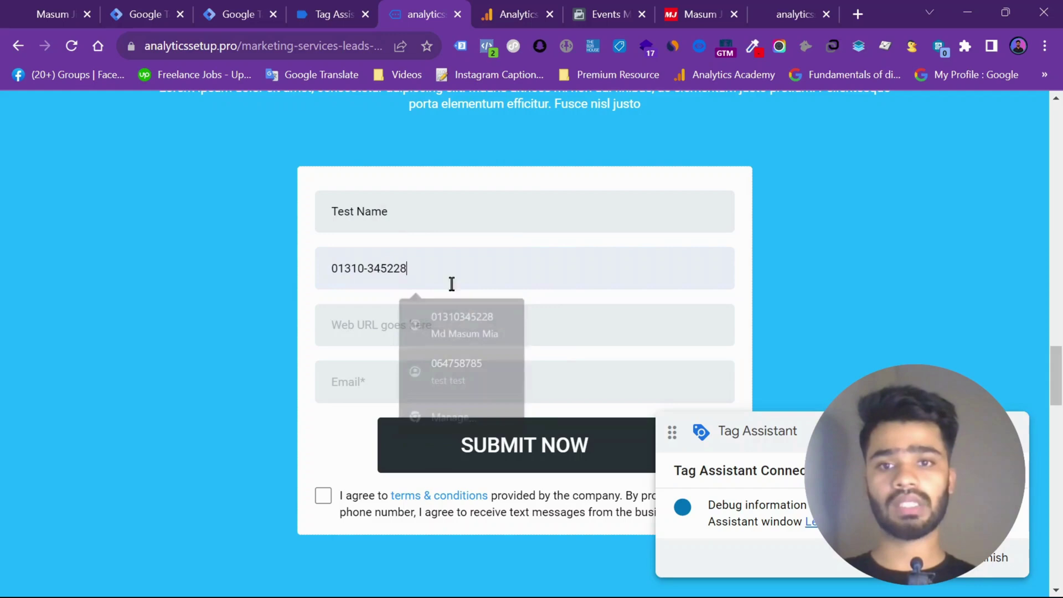
key("BackSpace")
key("BackSpace")
type("67")
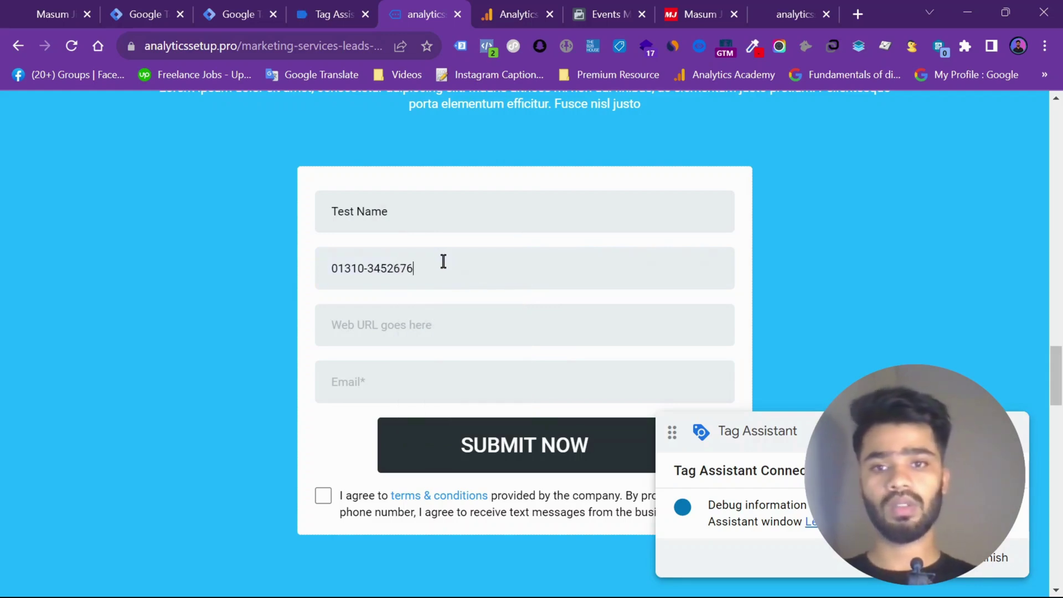
left_click(465, 322)
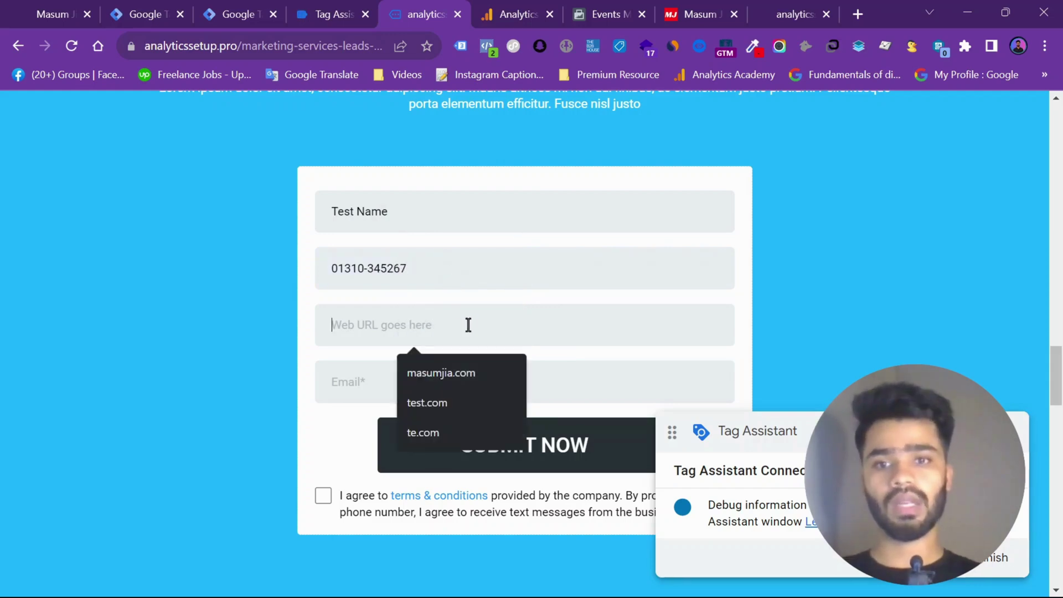
left_click(445, 430)
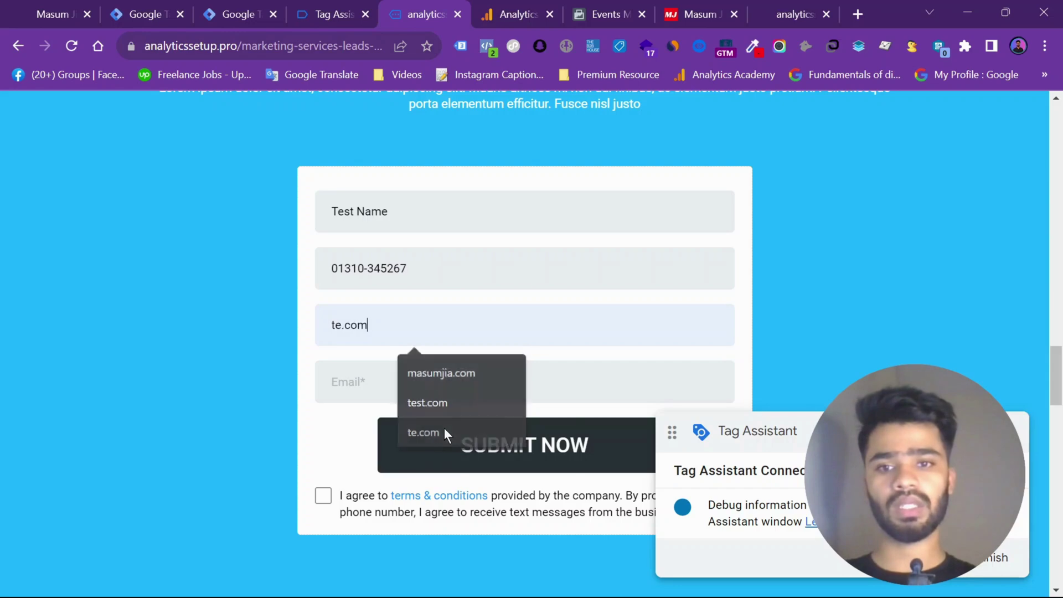
Type a test e-mail address, tick the terms checkbox, and submit the form
left_click(382, 392)
type("jia")
key("BackSpace")
key("BackSpace")
key("BackSpace")
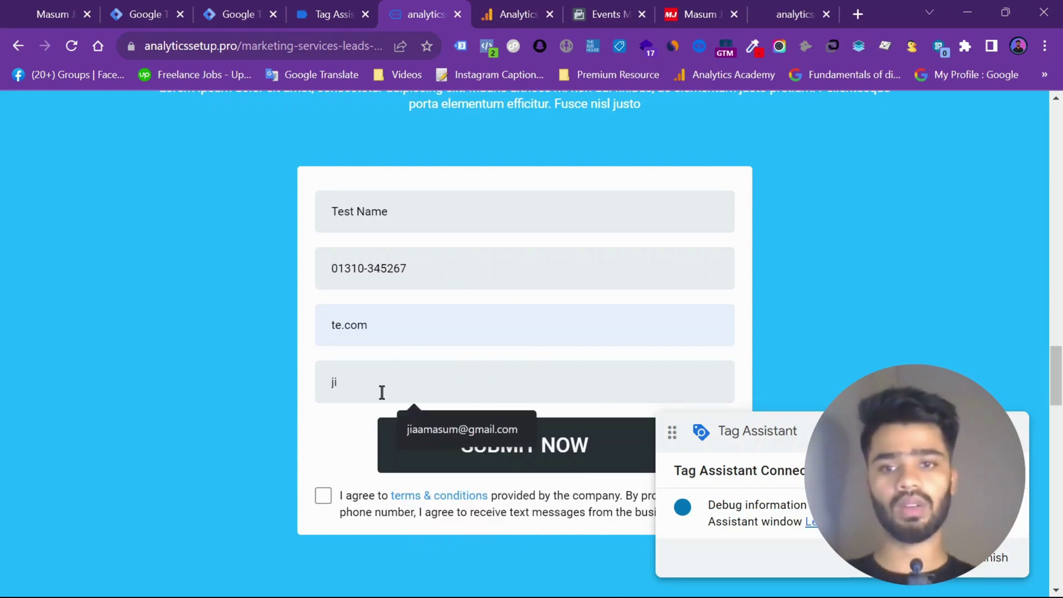
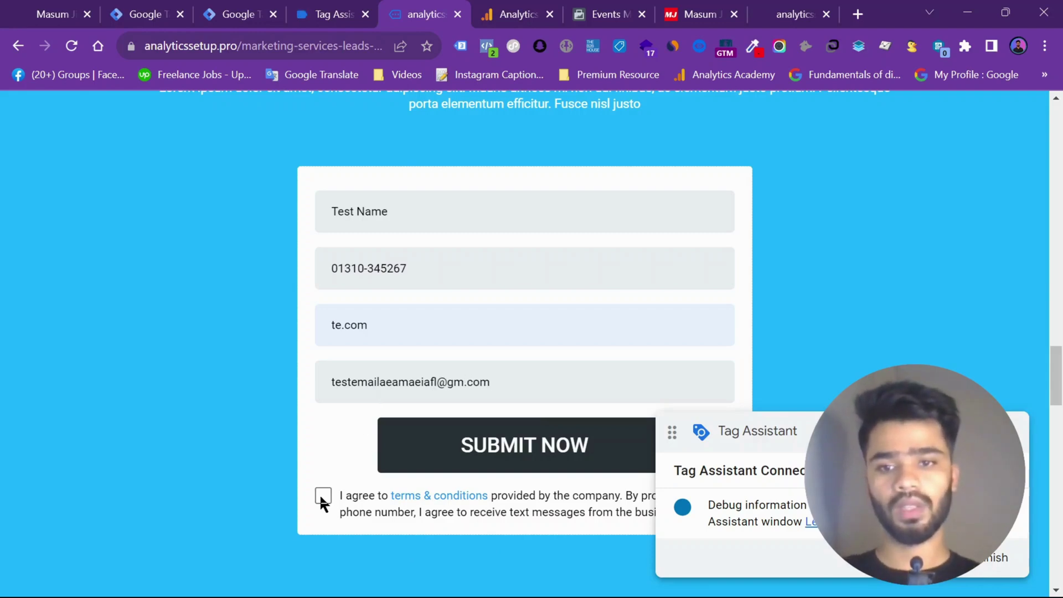
left_click(322, 496)
left_click(468, 446)
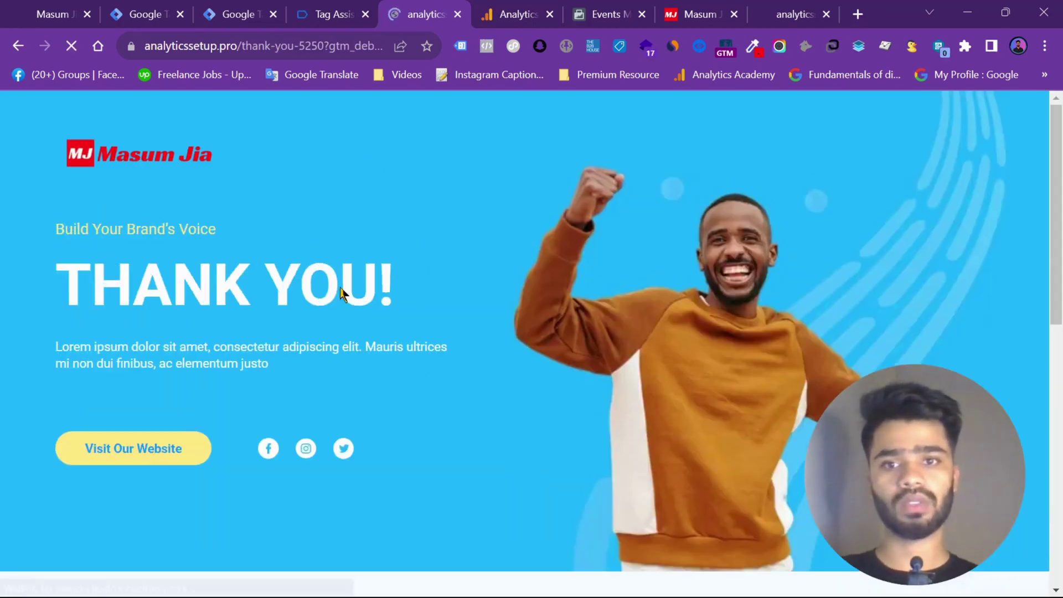
Open the History event in Tag Assistant and review its Data Layer values
left_click(360, 11)
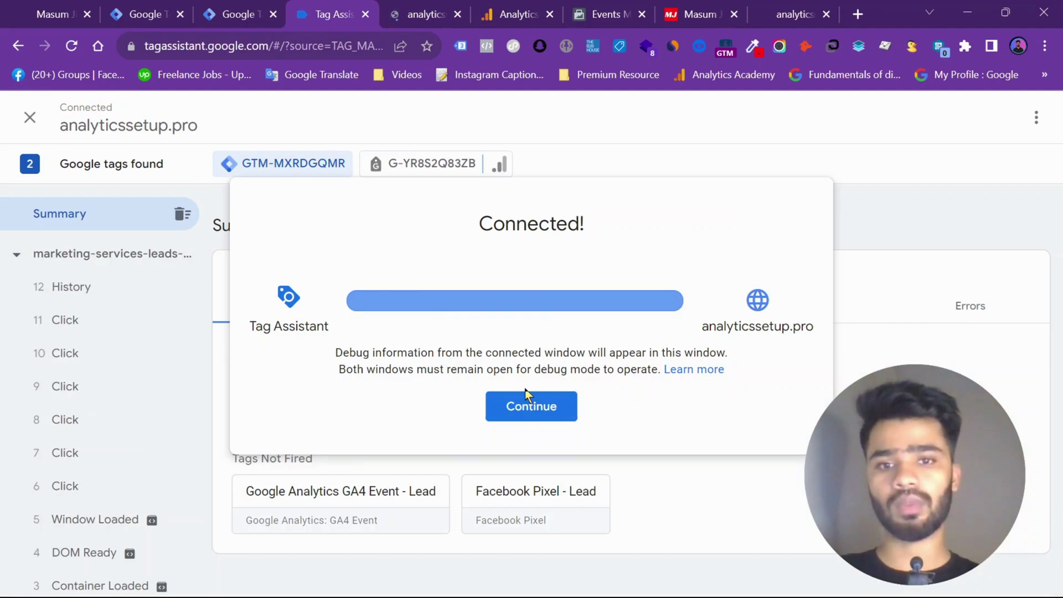
left_click(532, 404)
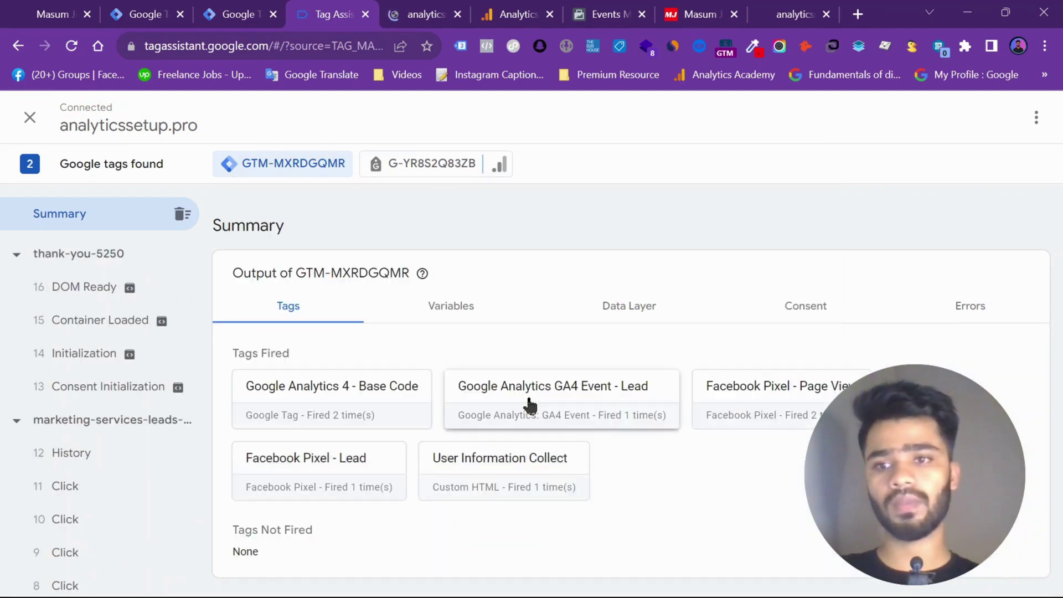
left_click(95, 454)
left_click(613, 404)
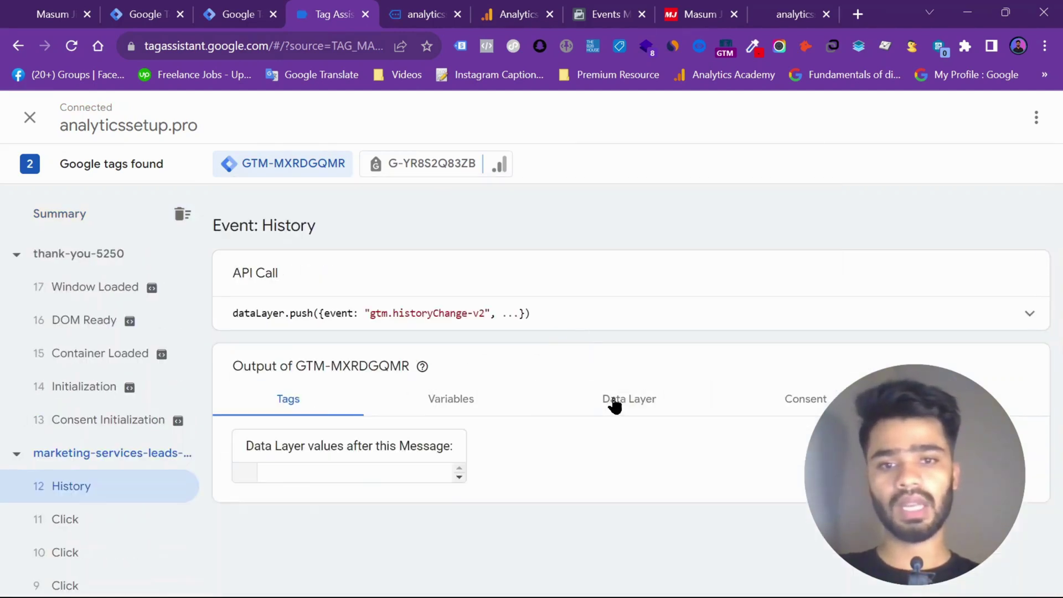
scroll(615, 407, "down", 3)
scroll(613, 403, "down", 6)
scroll(612, 397, "up", 10)
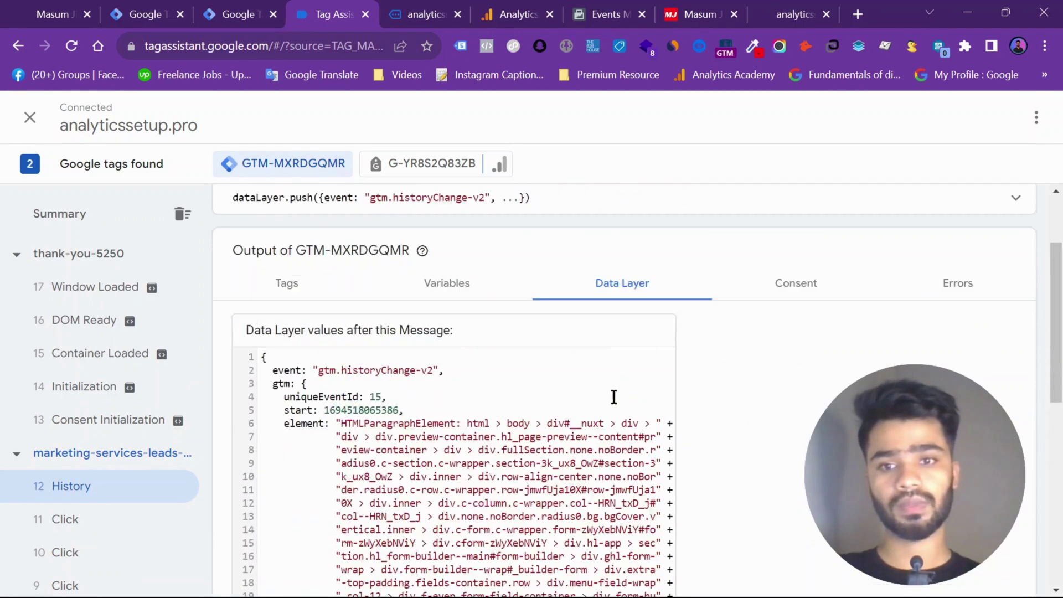
Verify the Email, Full Name and Phone values on the Variables tab, then go back to Tag Manager
left_click(466, 398)
scroll(466, 399, "down", 5)
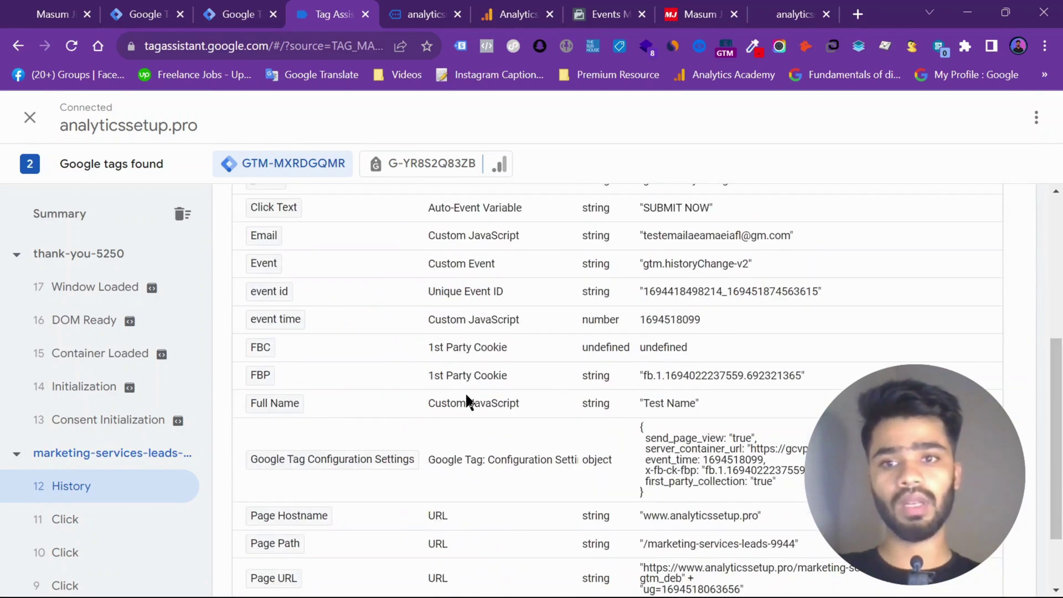
double_click(674, 237)
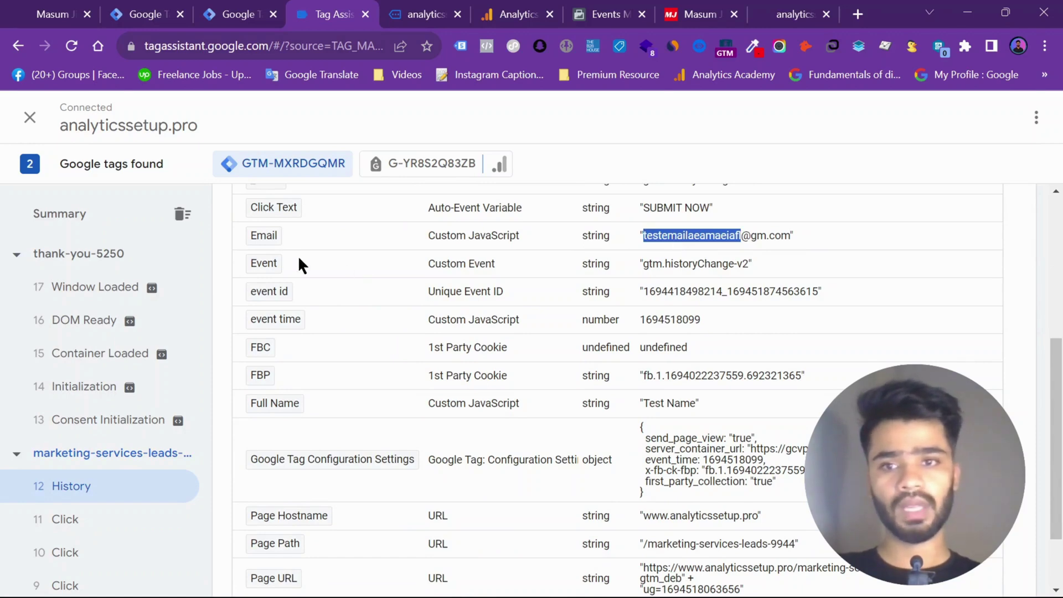
scroll(442, 334, "down", 3)
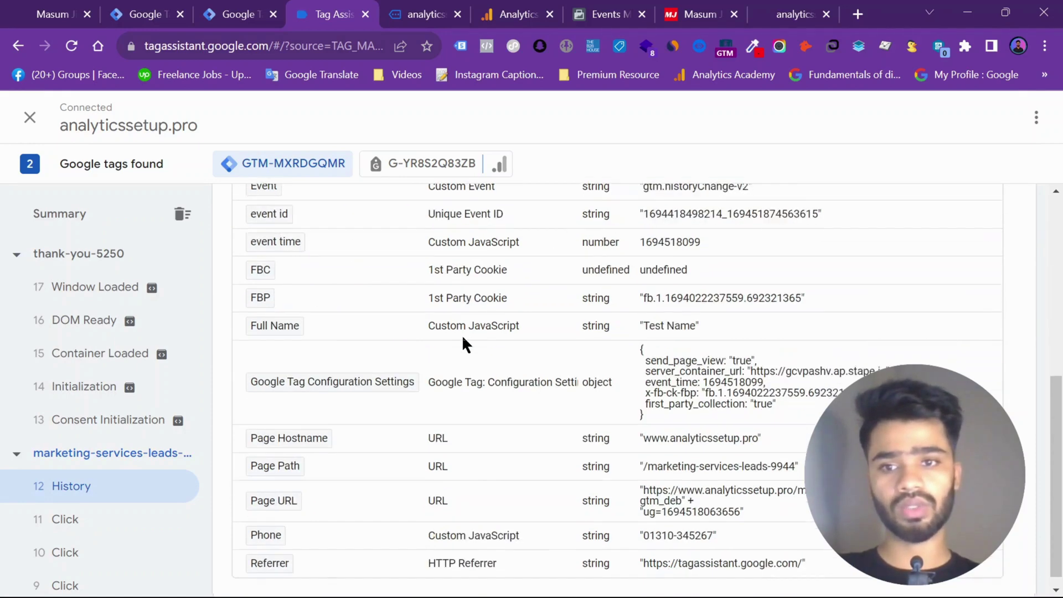
triple_click(654, 308)
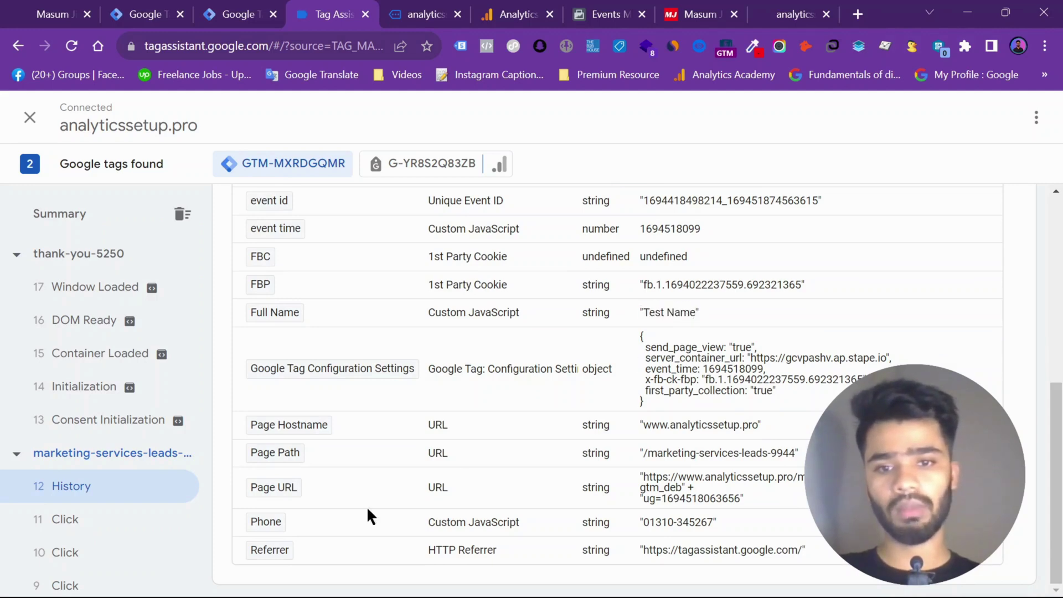
triple_click(655, 524)
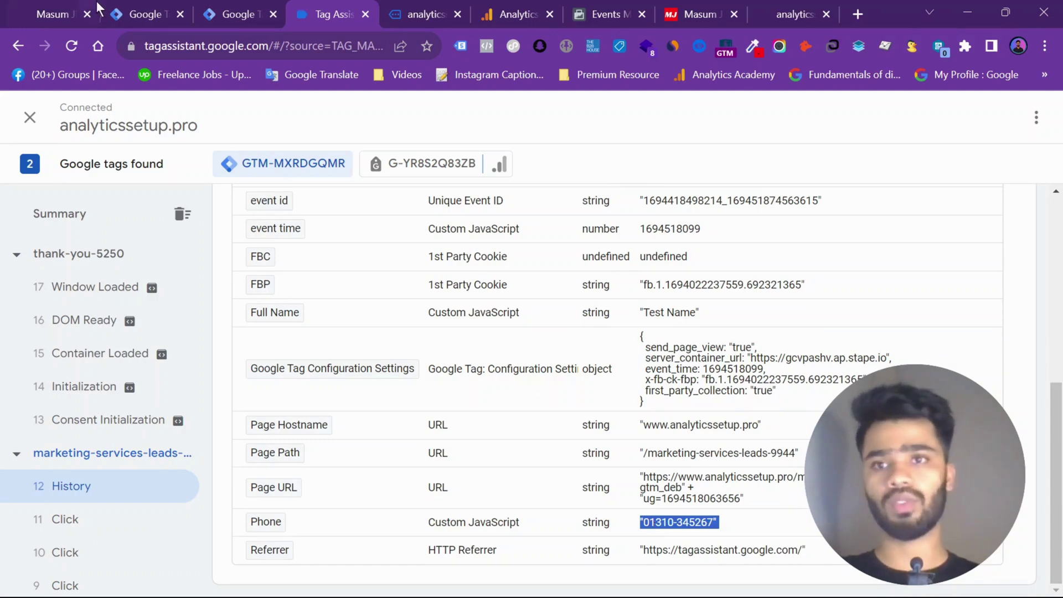
left_click(227, 9)
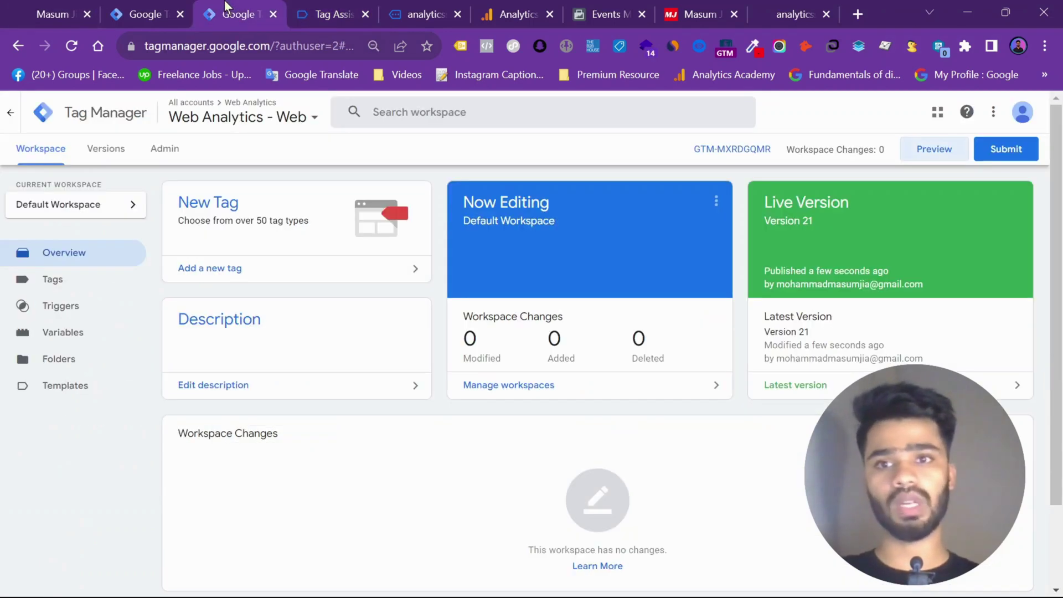
Edit the Google Analytics GA4 Event - Lead tag configuration and add a blank parameter row below event_id
left_click(79, 286)
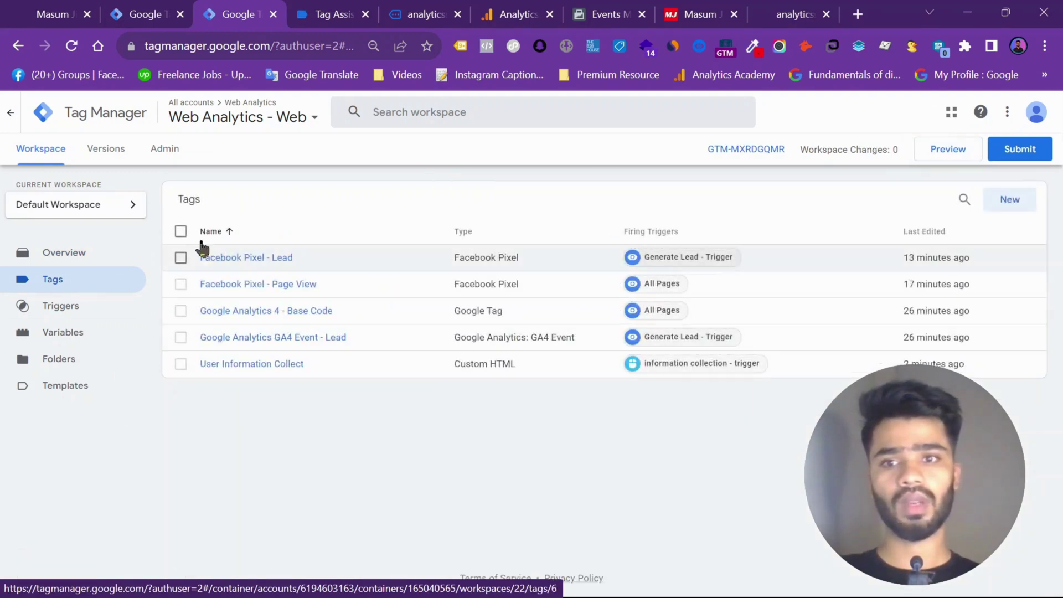
left_click(232, 311)
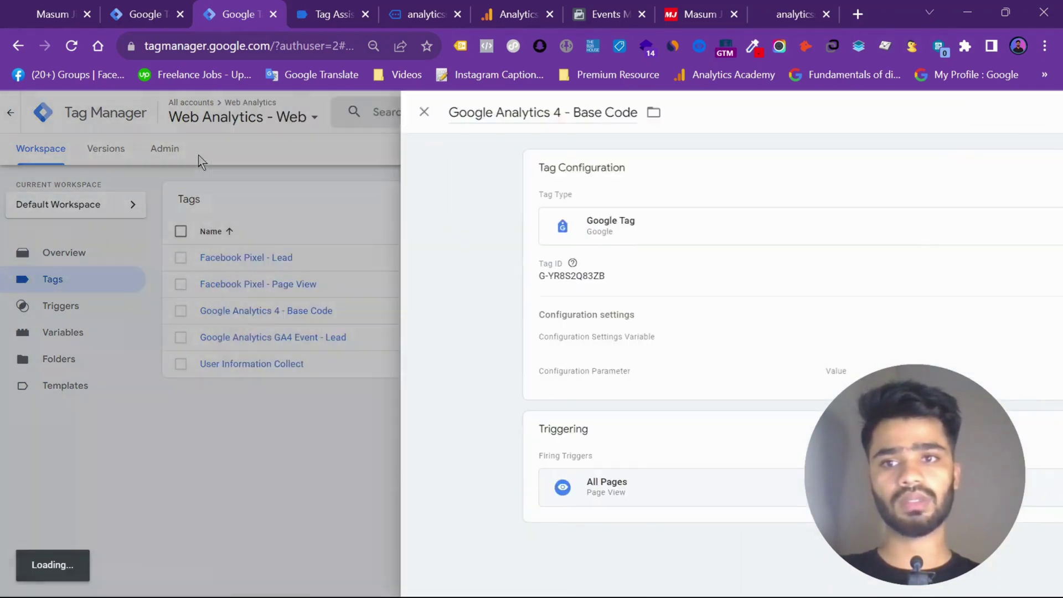
left_click(198, 158)
left_click(247, 337)
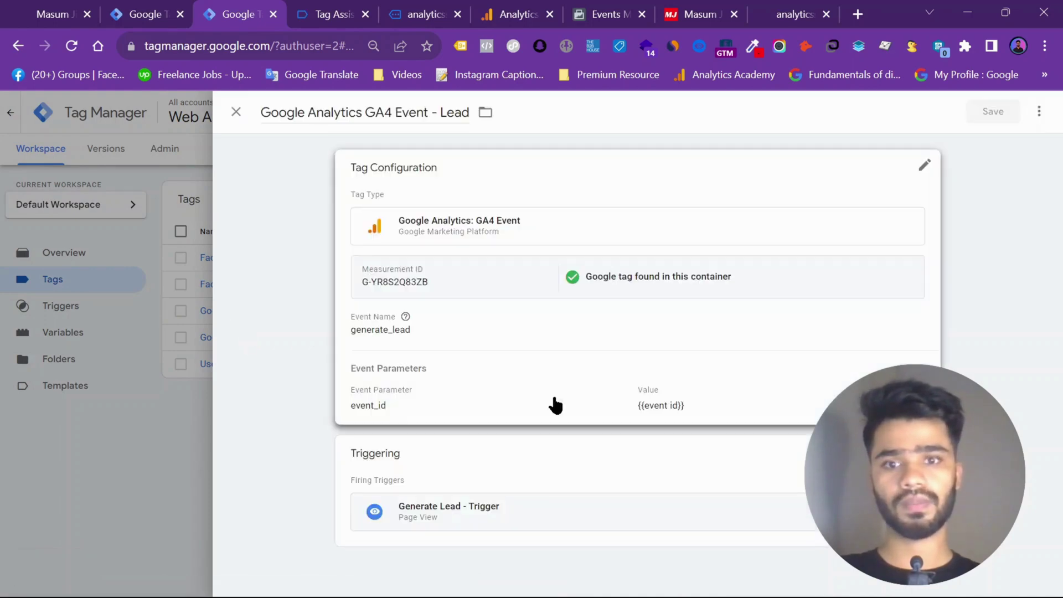
left_click(487, 376)
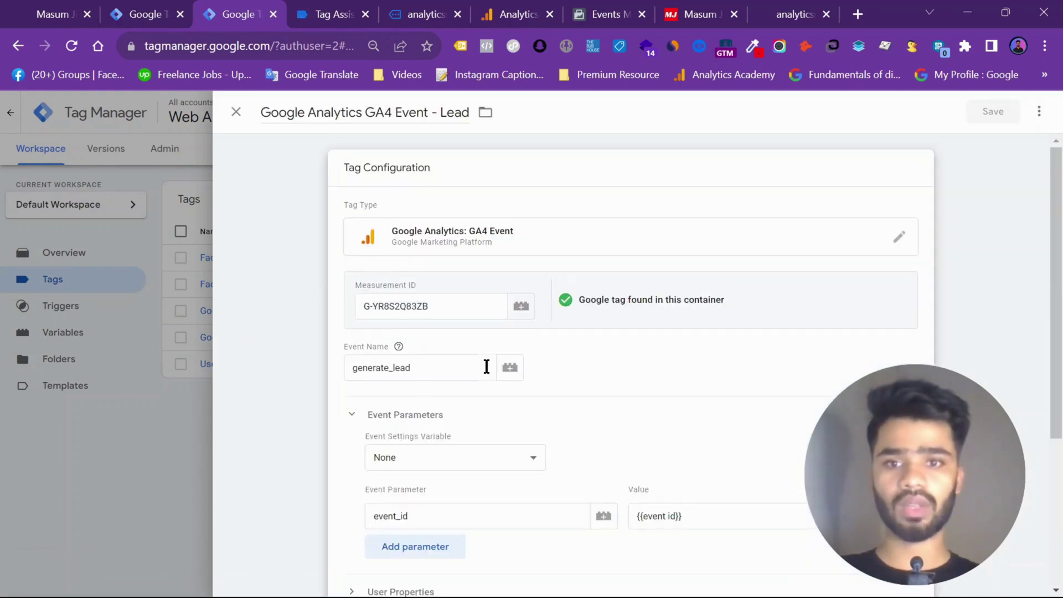
scroll(486, 371, "down", 4)
left_click(397, 312)
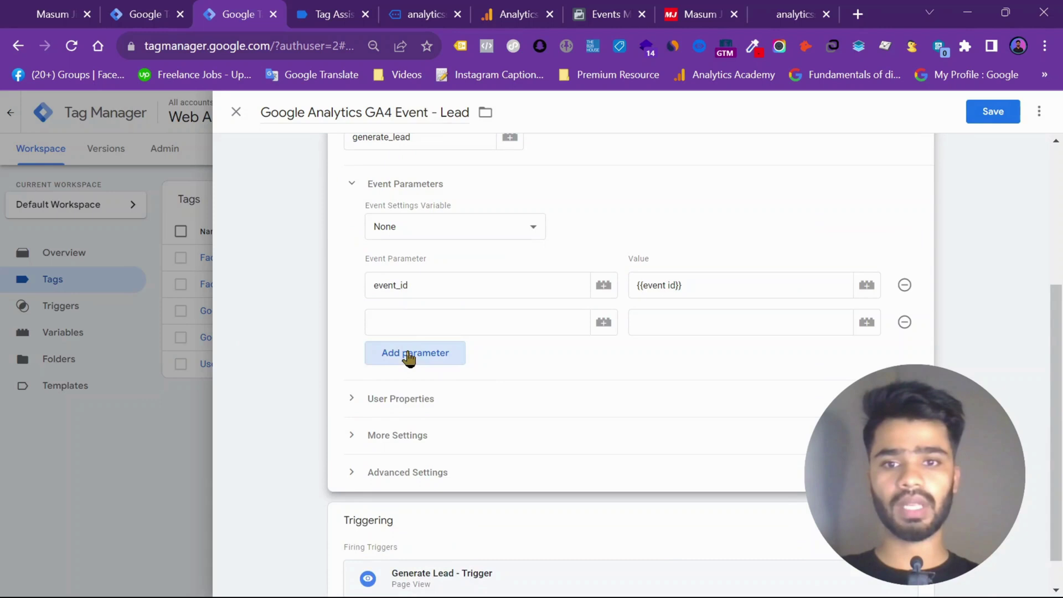
Add two more event parameter rows and name one user_data.email_address
left_click(409, 356)
left_click(422, 393)
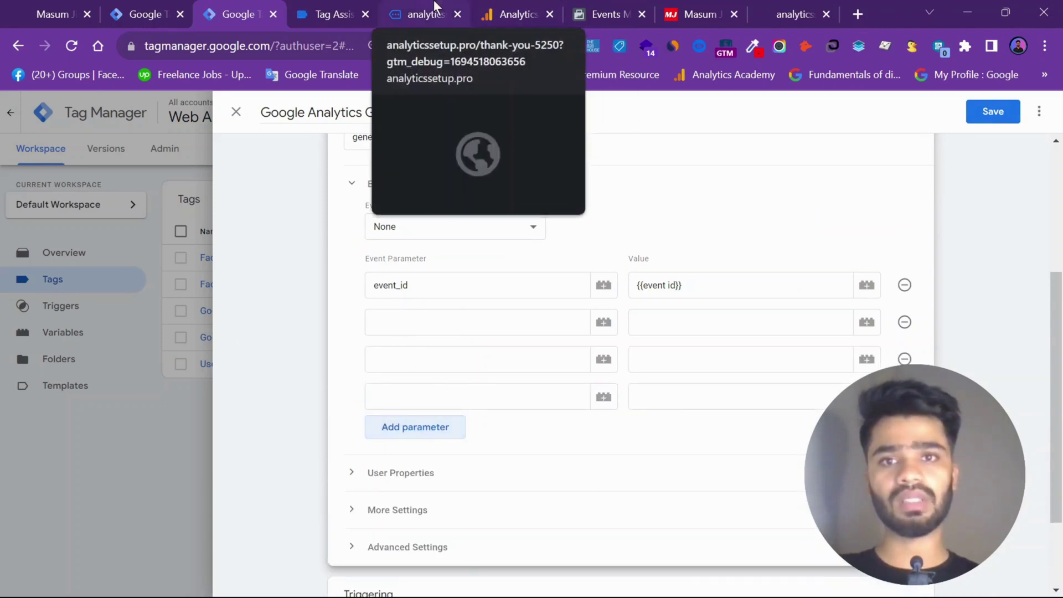
left_click(732, 584)
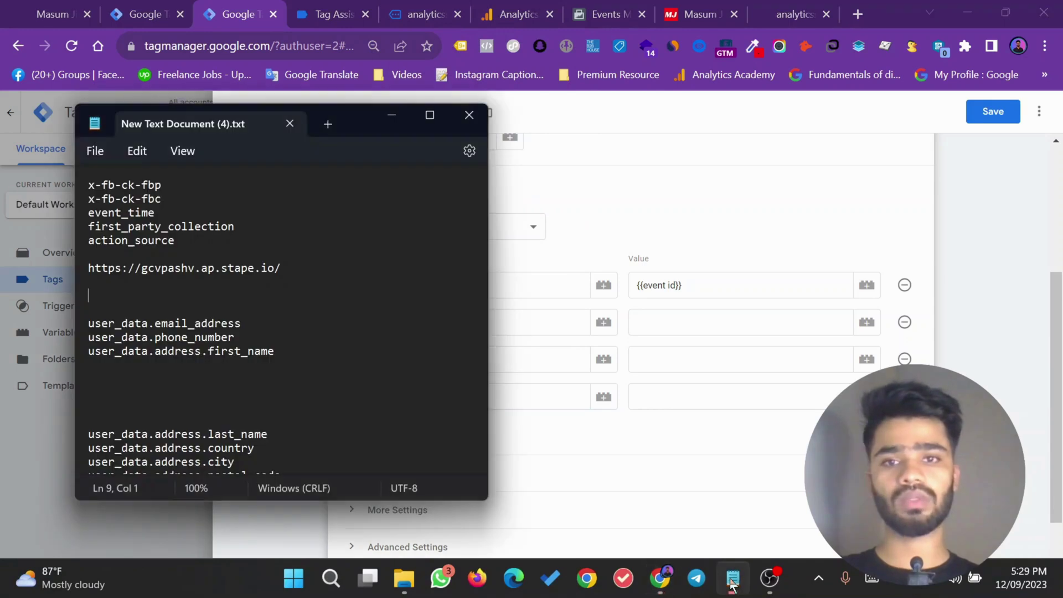
left_click_drag(242, 323, 91, 326)
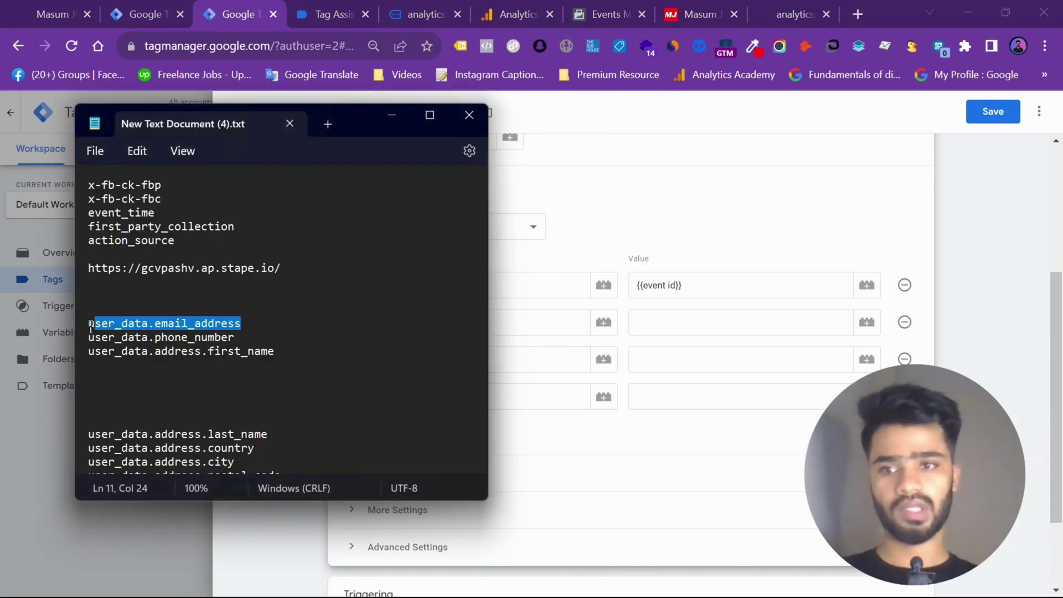
left_click(560, 326)
type("user_data.email_address")
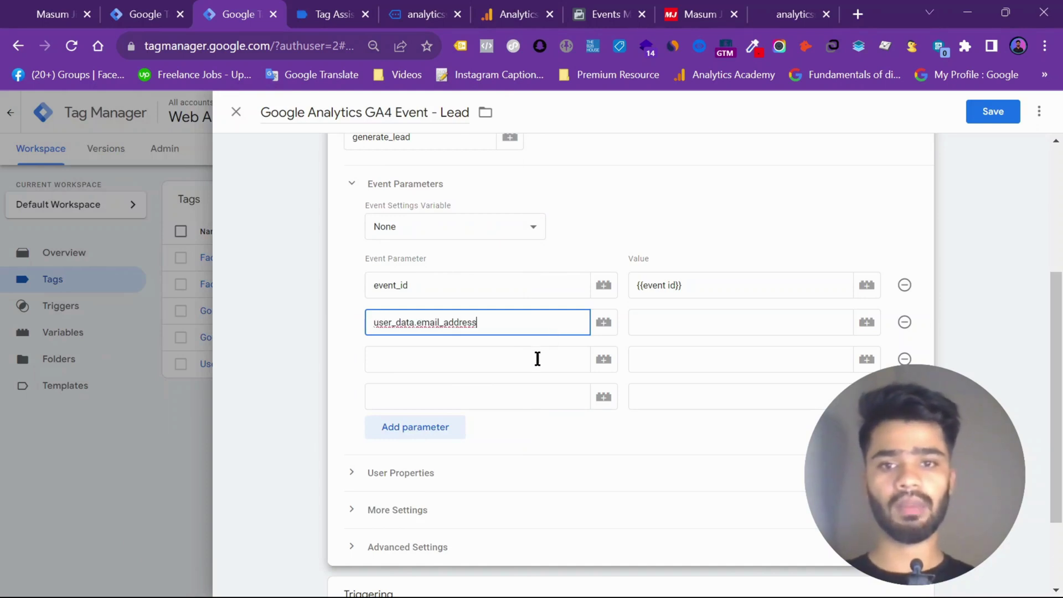
Name the next two parameters user_data.phone_number and user_data.address.first_name
left_click(537, 359)
left_click(734, 583)
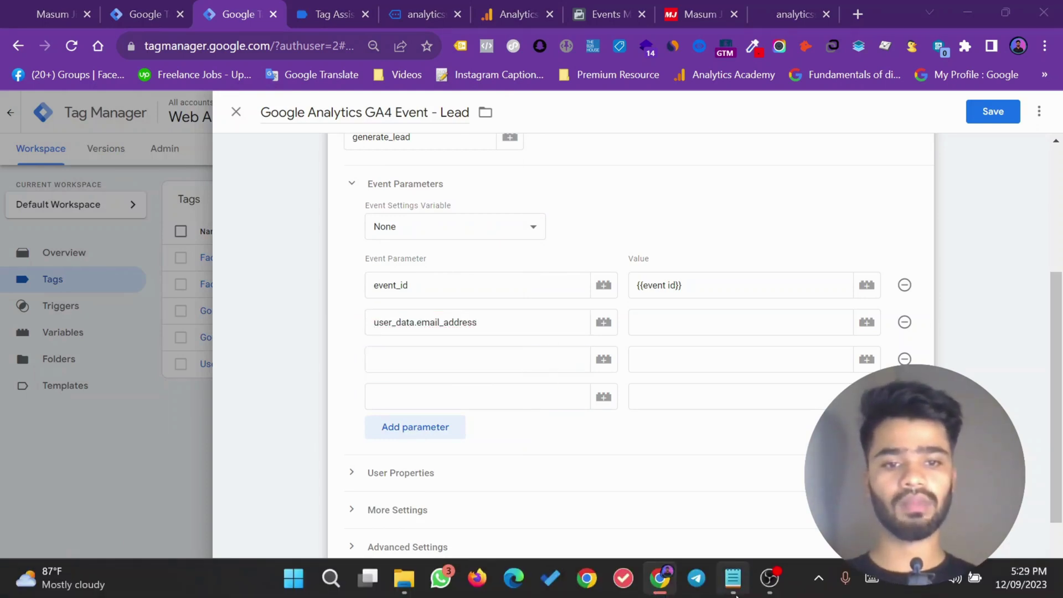
triple_click(171, 339)
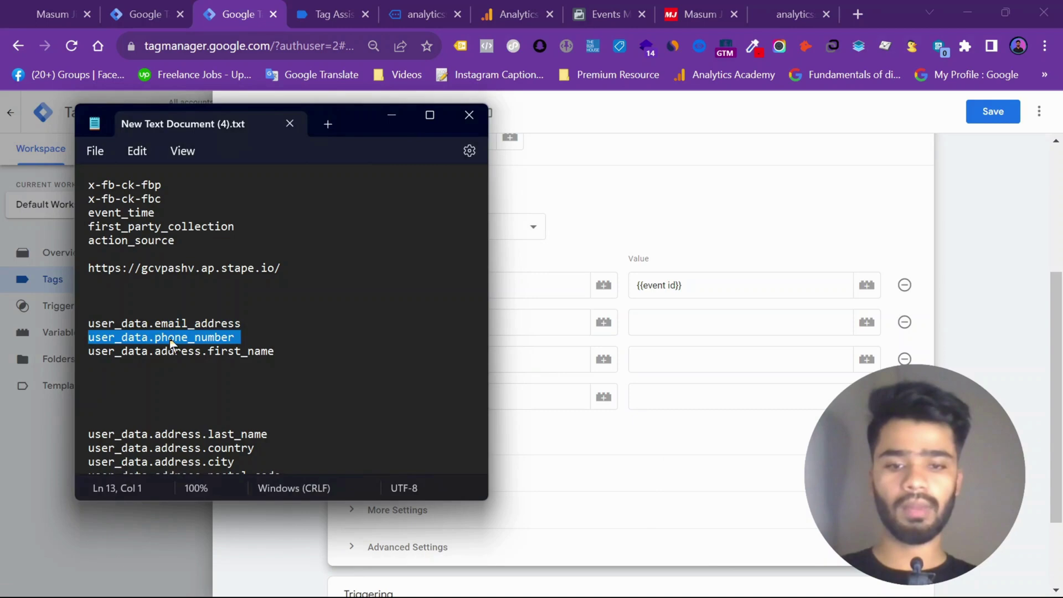
key("ctrl+c")
left_click(524, 370)
key("ctrl+v")
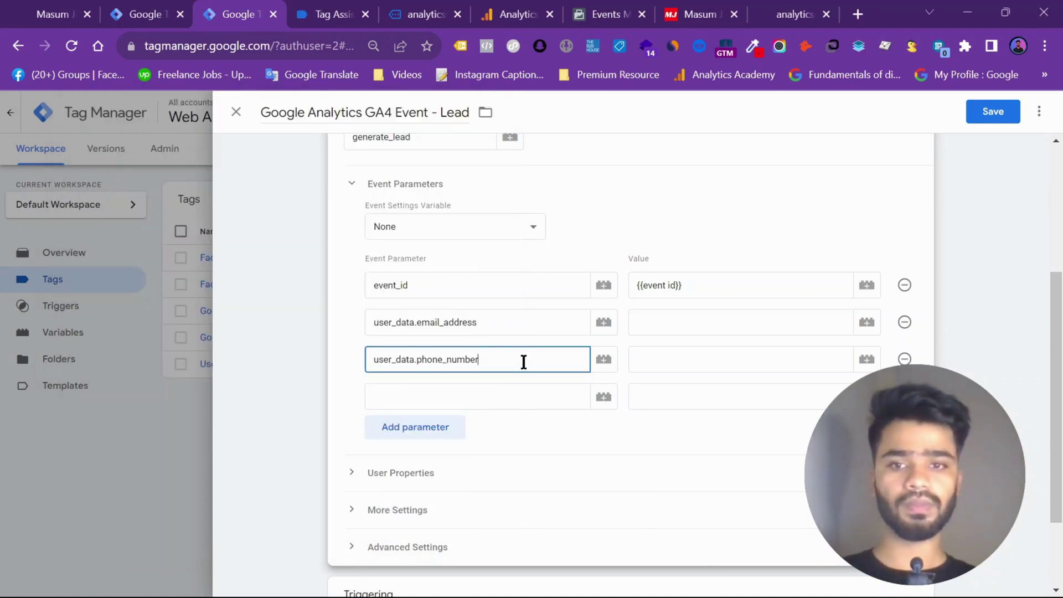
left_click(733, 578)
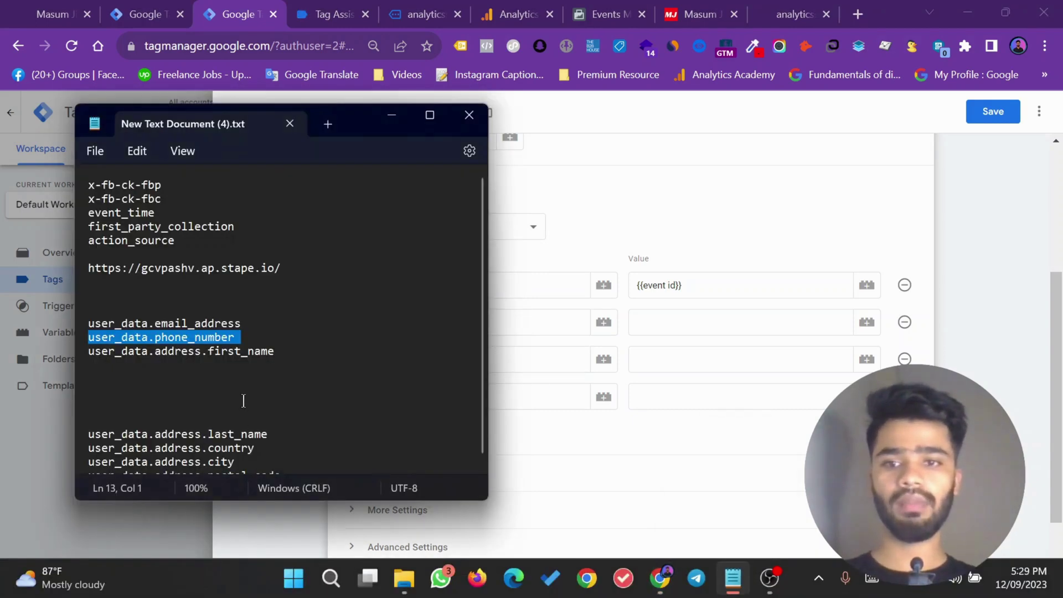
triple_click(221, 352)
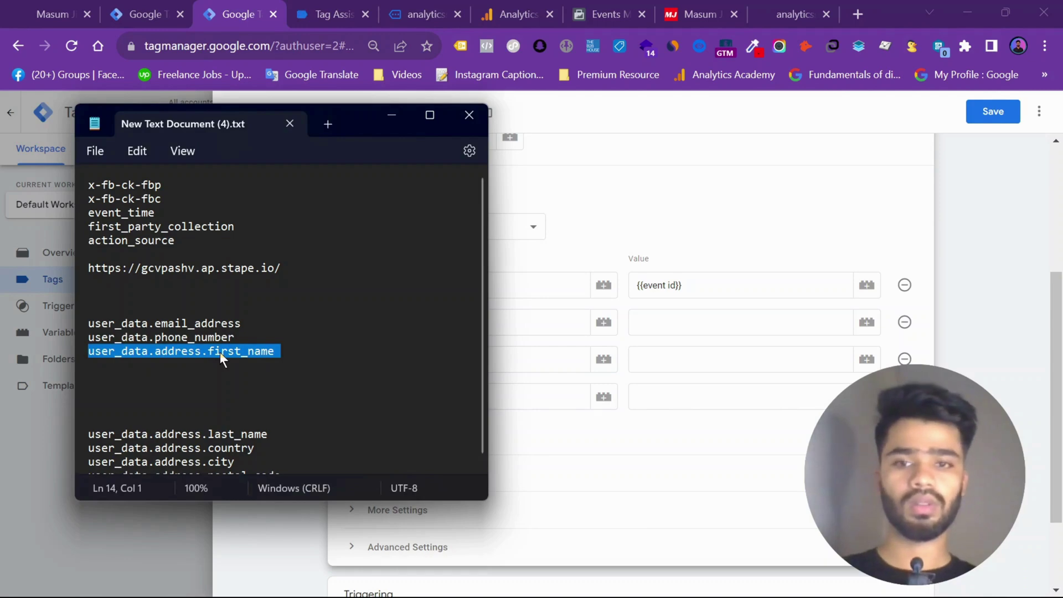
key("ctrl+c")
left_click(535, 407)
key("ctrl+v")
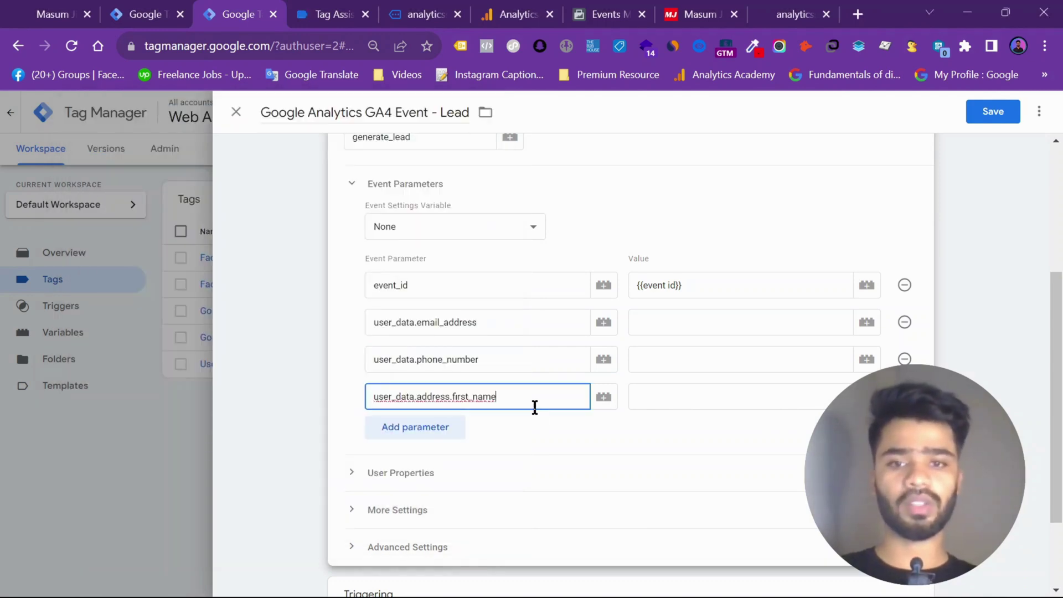
Set the three values to {{Email}}, {{Phone}} and {{Full Name}}, then save the tag
left_click(748, 320)
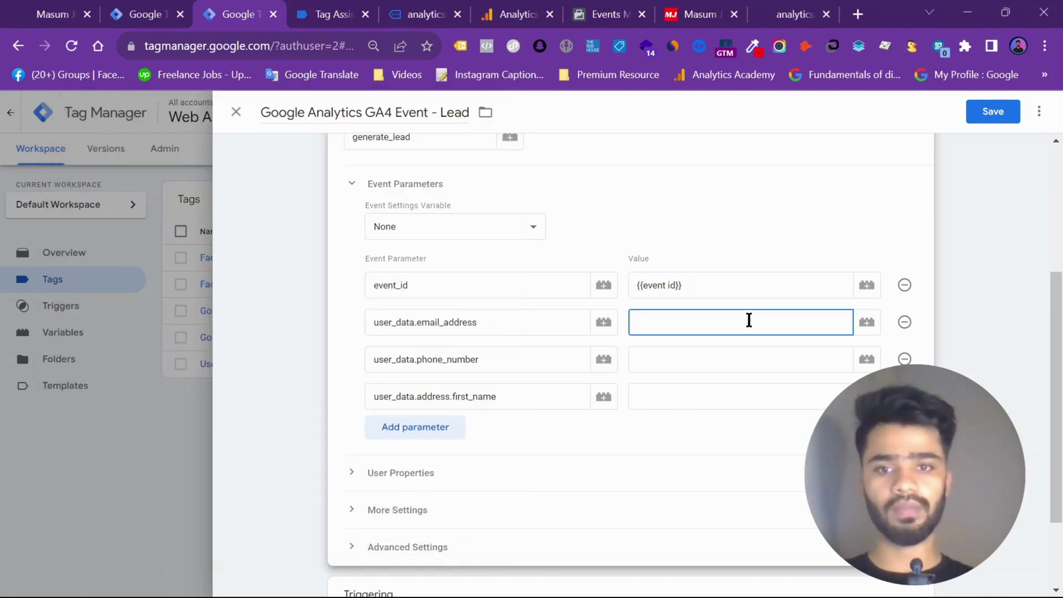
type("{{em")
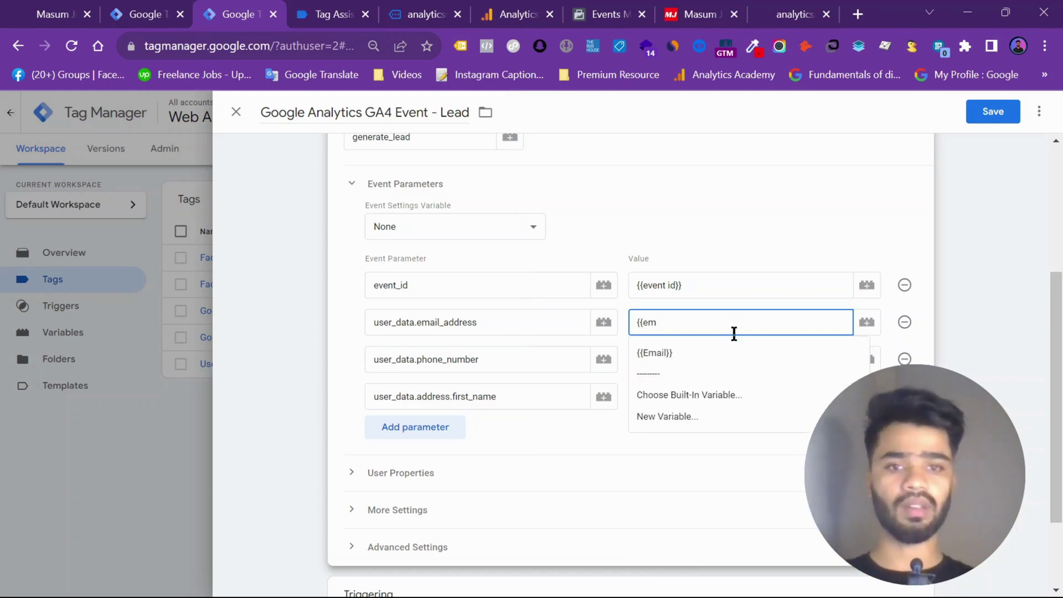
left_click(715, 352)
left_click(677, 363)
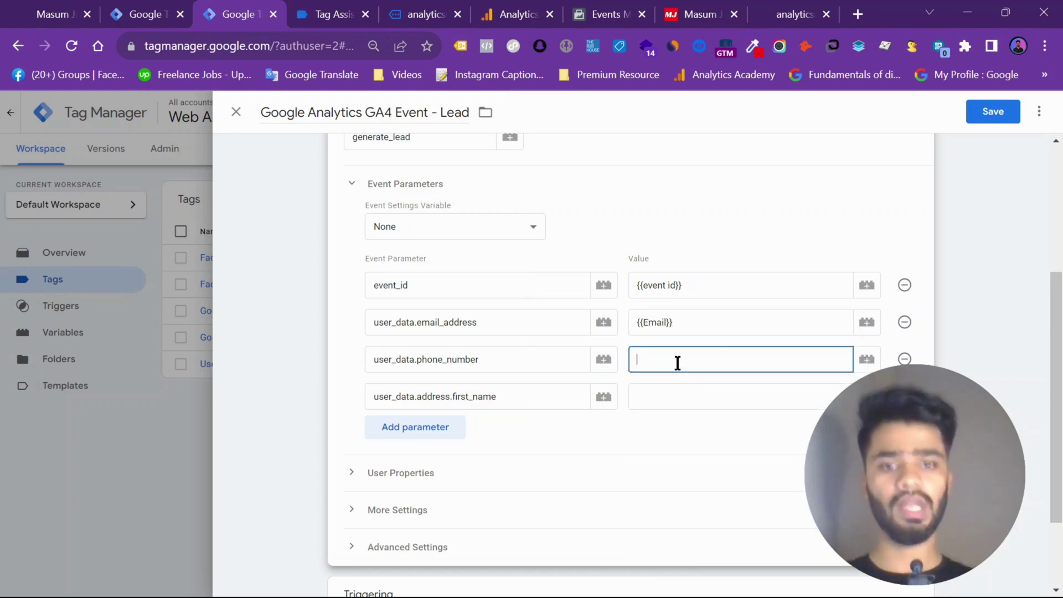
type("{{phon")
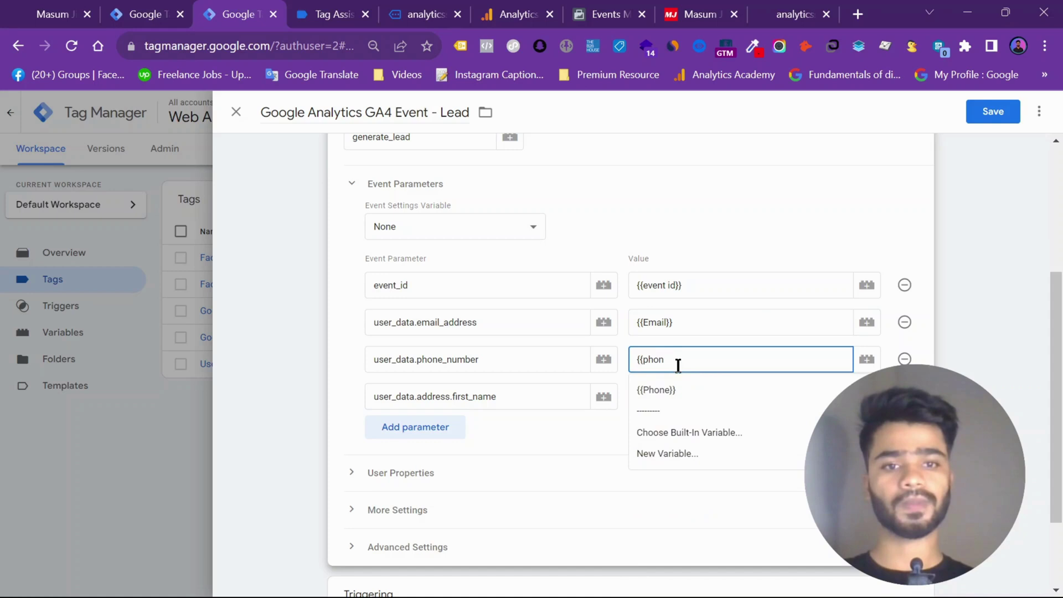
left_click(683, 387)
left_click(673, 392)
type("{")
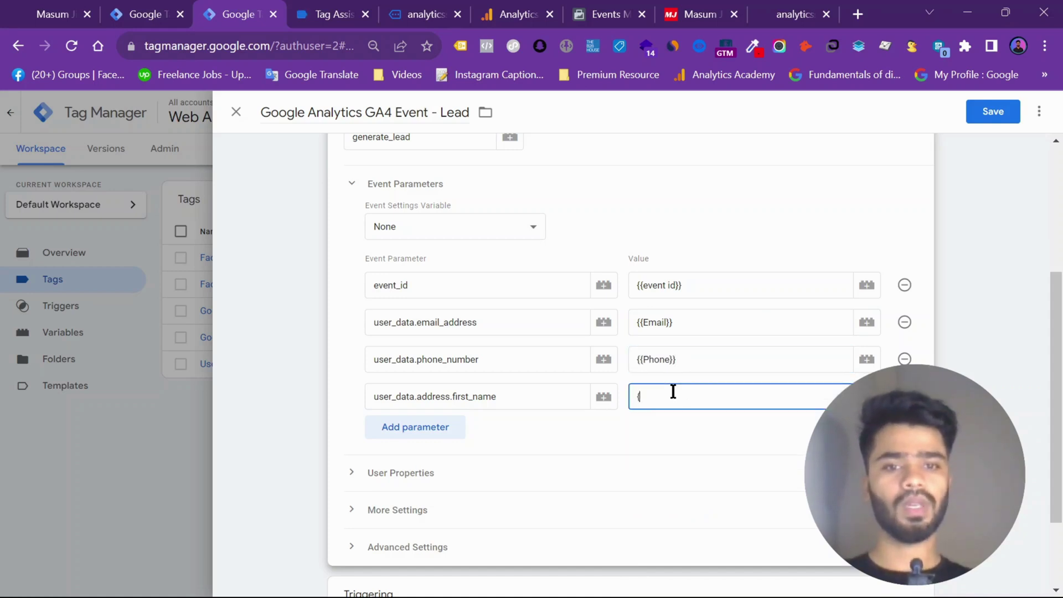
type("{full")
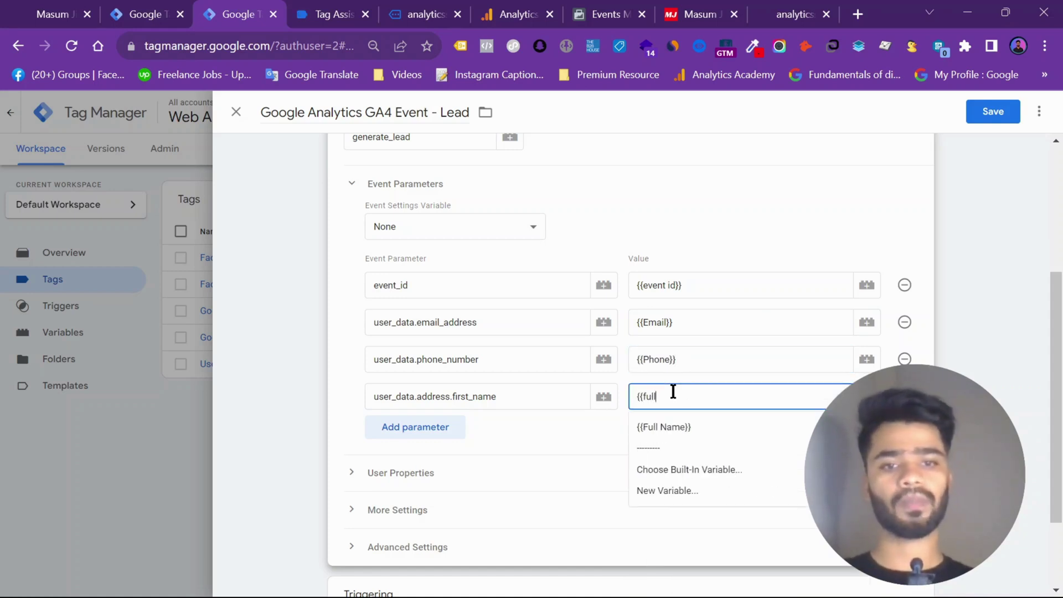
left_click(684, 427)
left_click(987, 117)
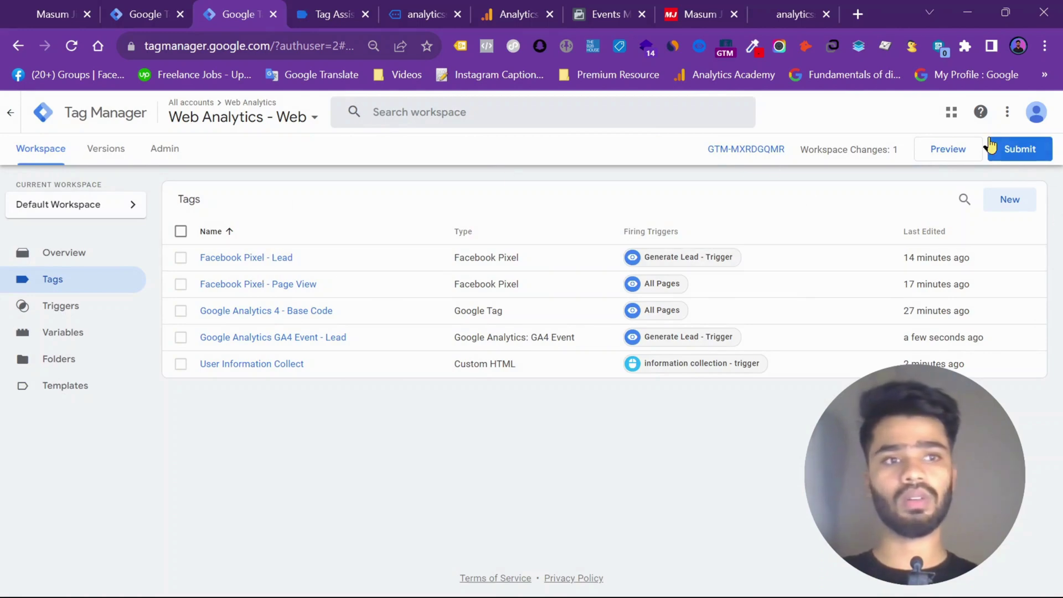
Submit and publish the web container as Version 22, then return to the workspace overview
left_click(1012, 148)
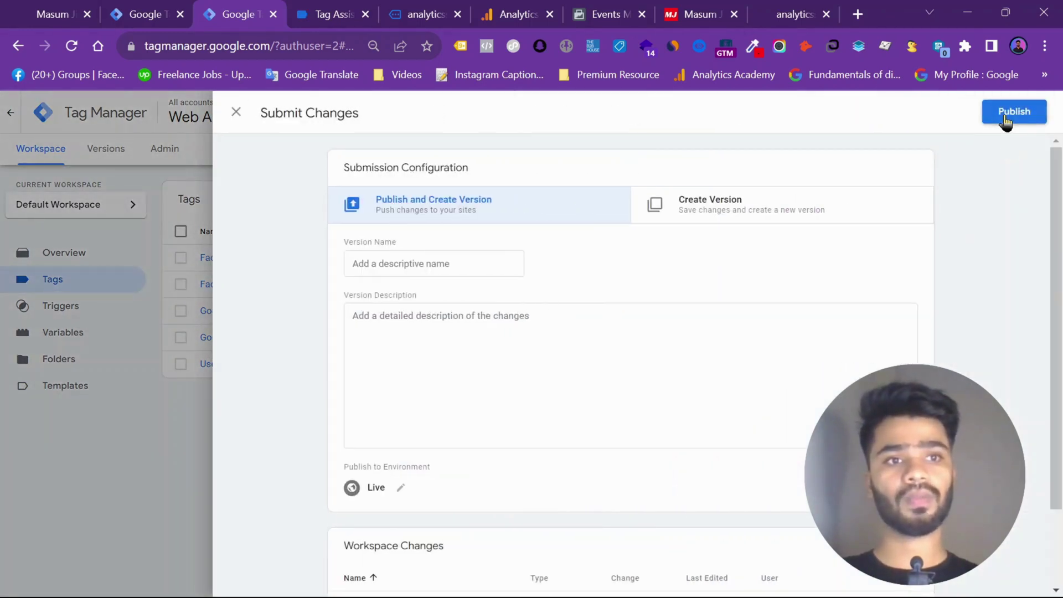
left_click(1005, 116)
left_click(714, 497)
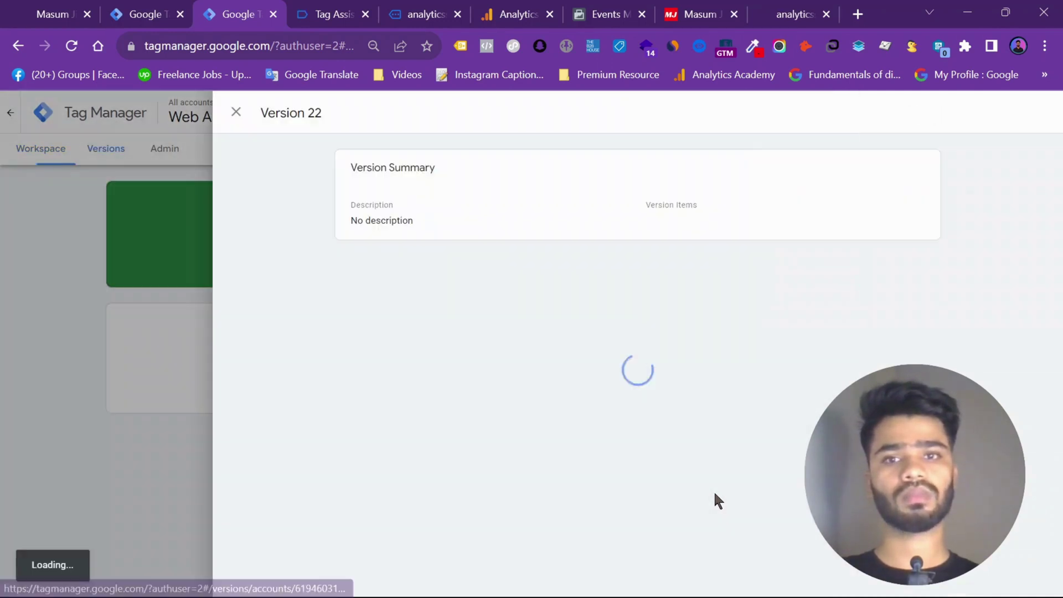
left_click(235, 116)
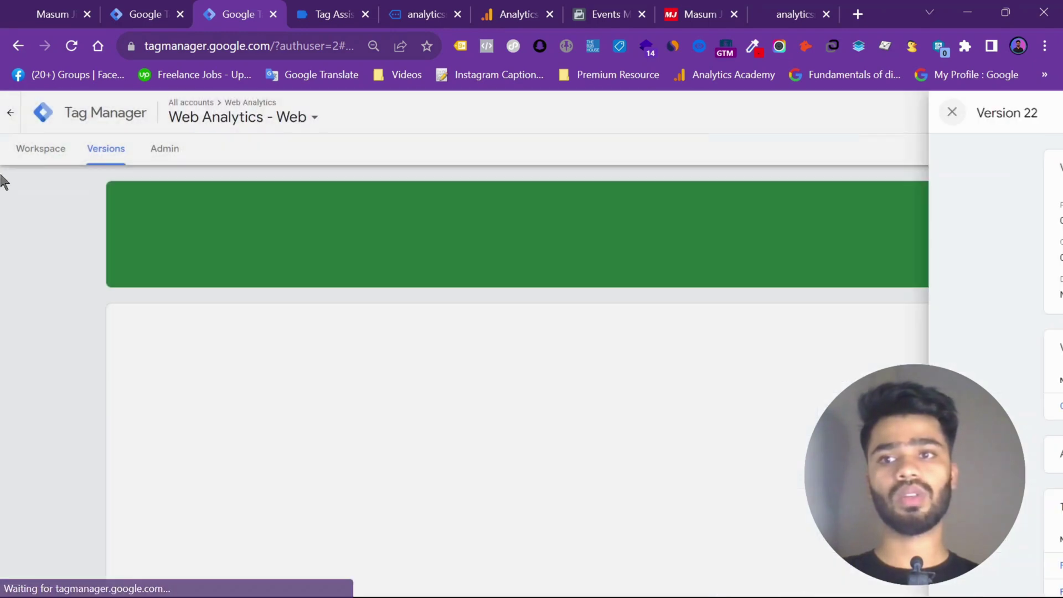
left_click(29, 158)
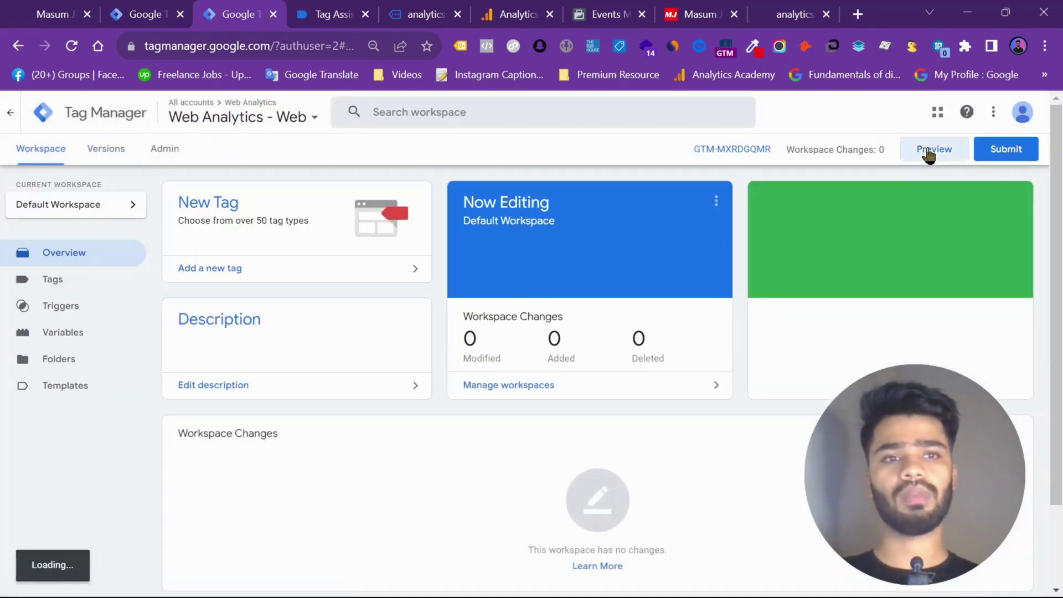
Start a server container preview, load the landing page and check the server debug summary
left_click(147, 6)
left_click(963, 148)
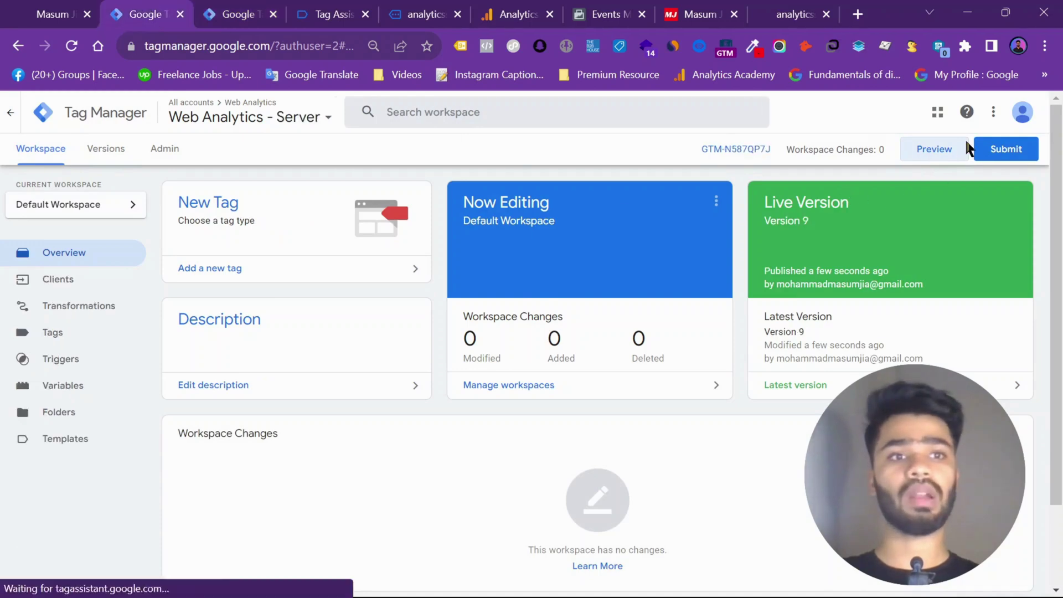
left_click(175, 8)
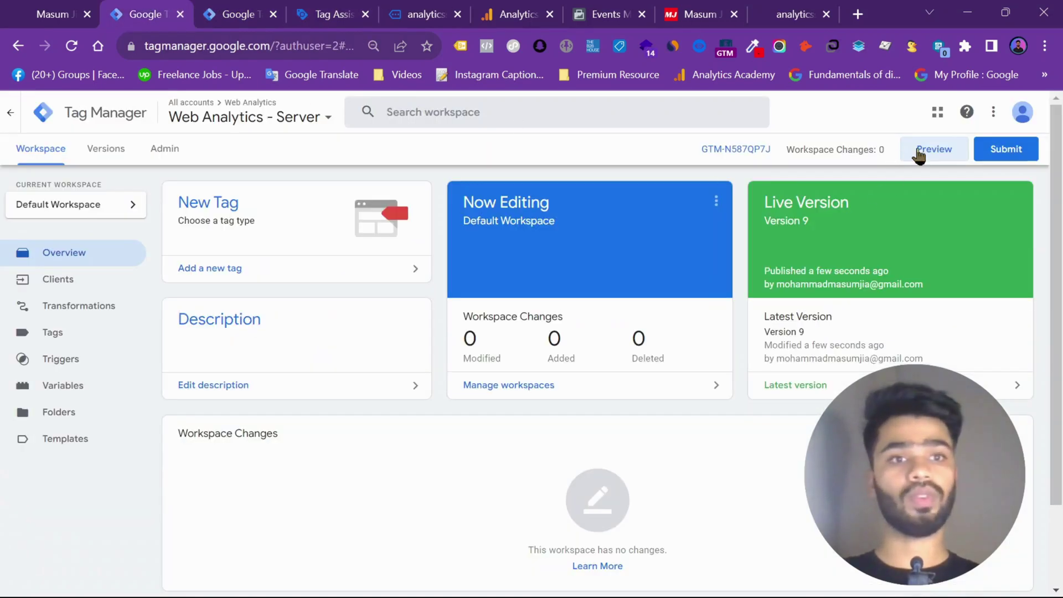
left_click(935, 154)
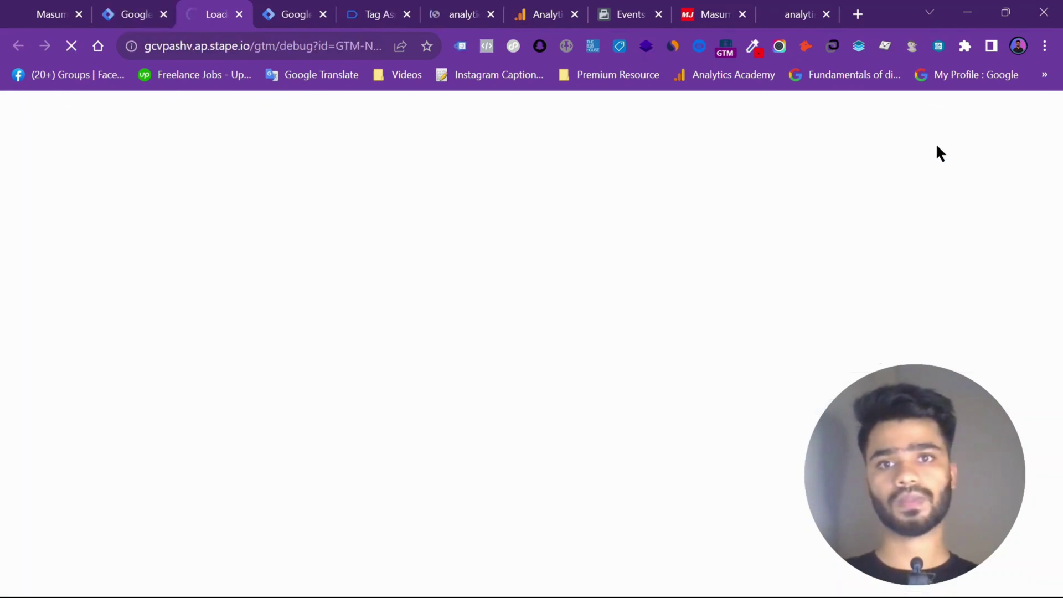
left_click(468, 12)
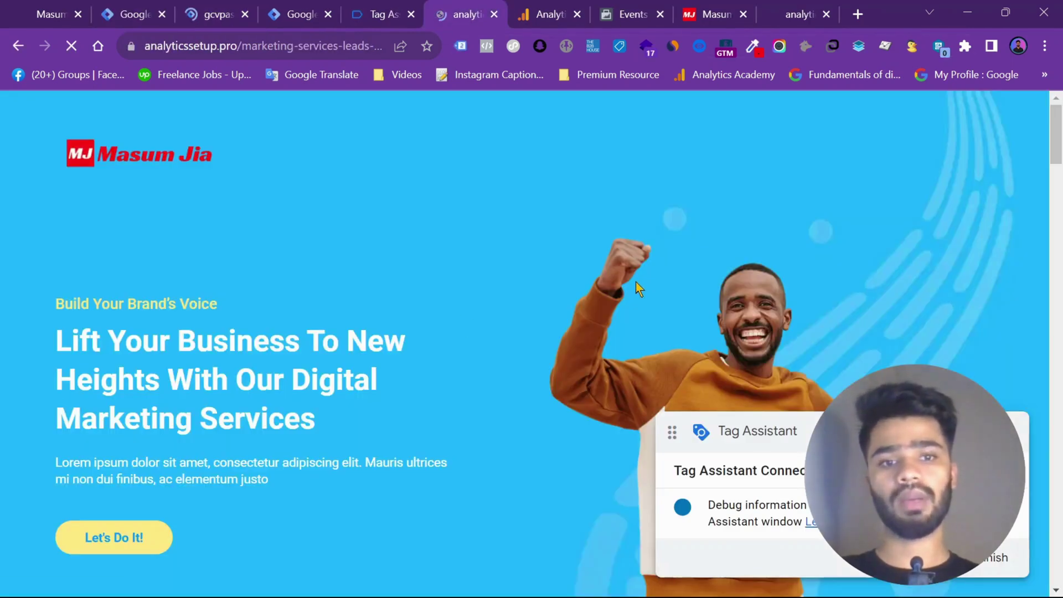
scroll(635, 282, "down", 15)
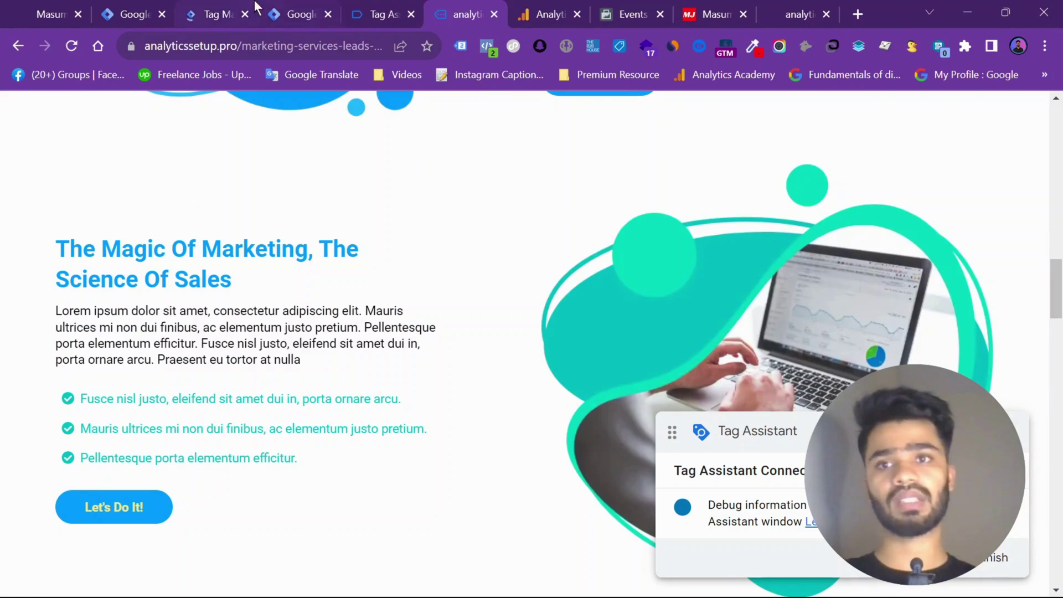
left_click(257, 7)
left_click_drag(256, 7, 375, 5)
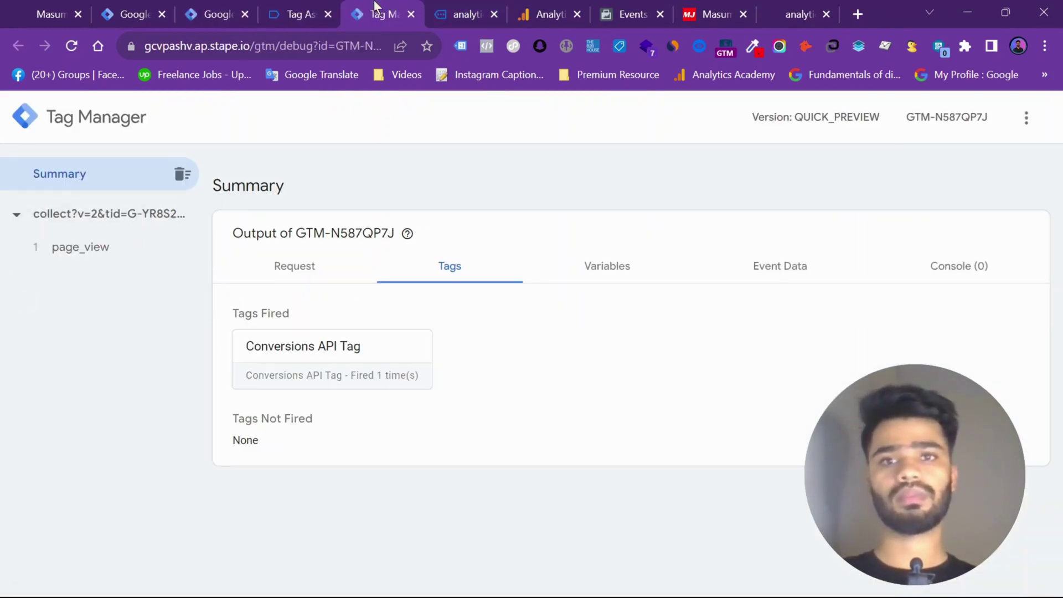
left_click(464, 14)
Show the Test events received for the Analytics Setup Pro pixel in Events Manager
left_click(631, 13)
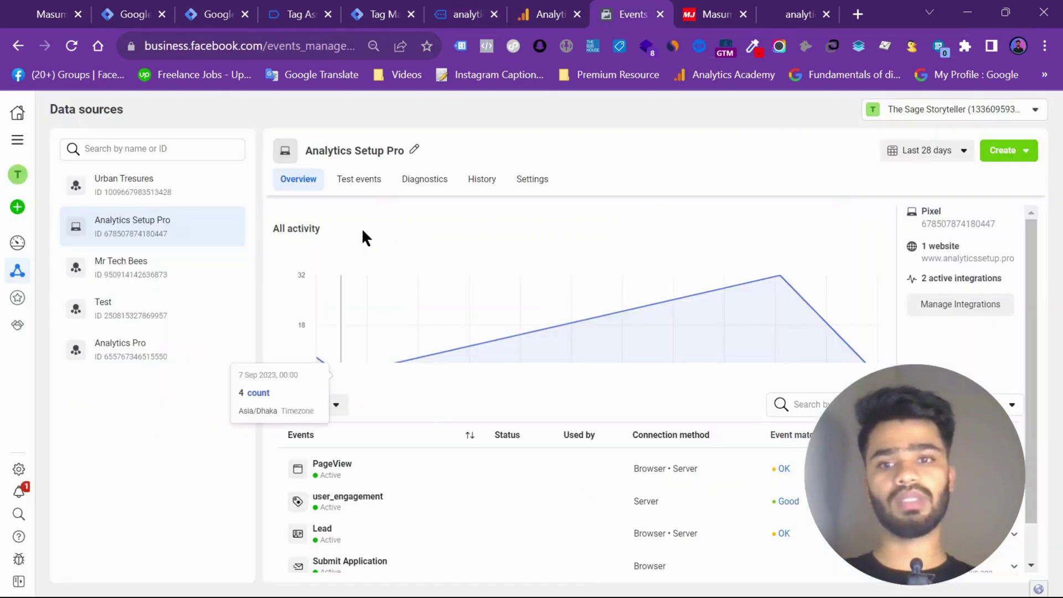
left_click(351, 181)
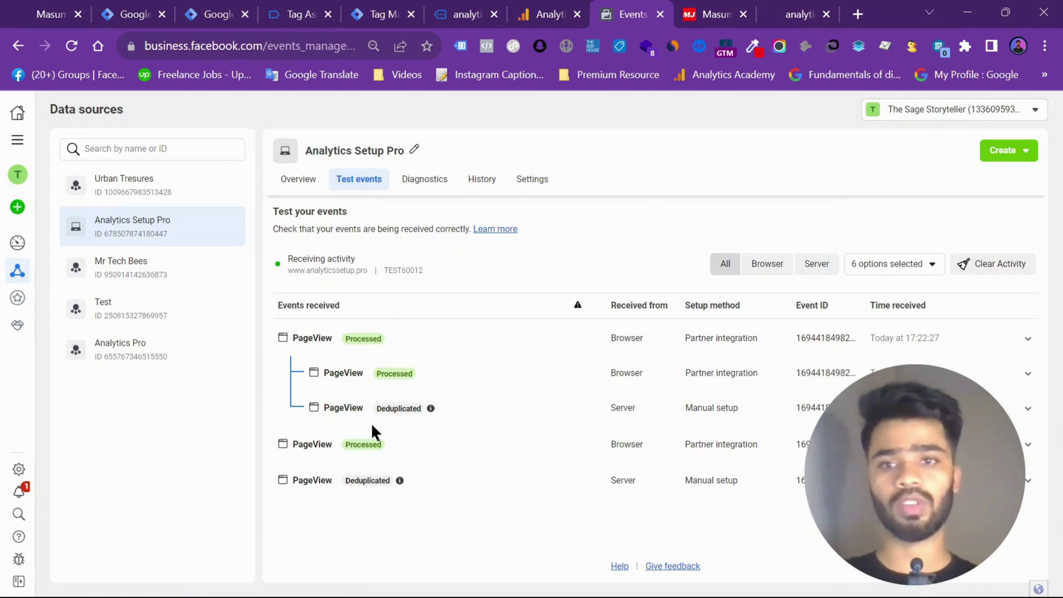
Go to the landing page's lead form and enter the test first name
left_click(294, 14)
left_click(437, 8)
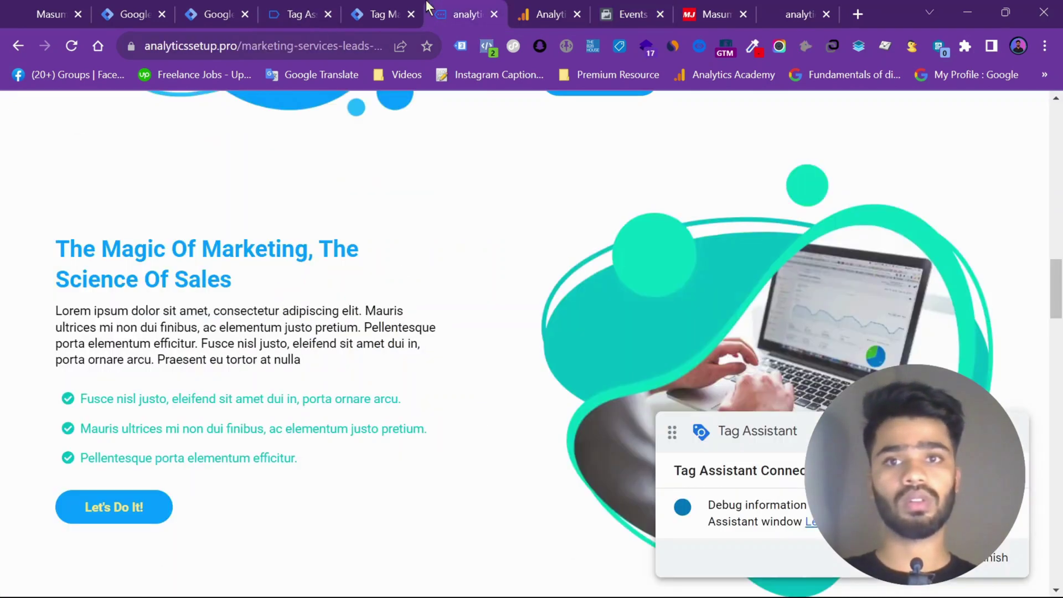
scroll(305, 332, "up", 10)
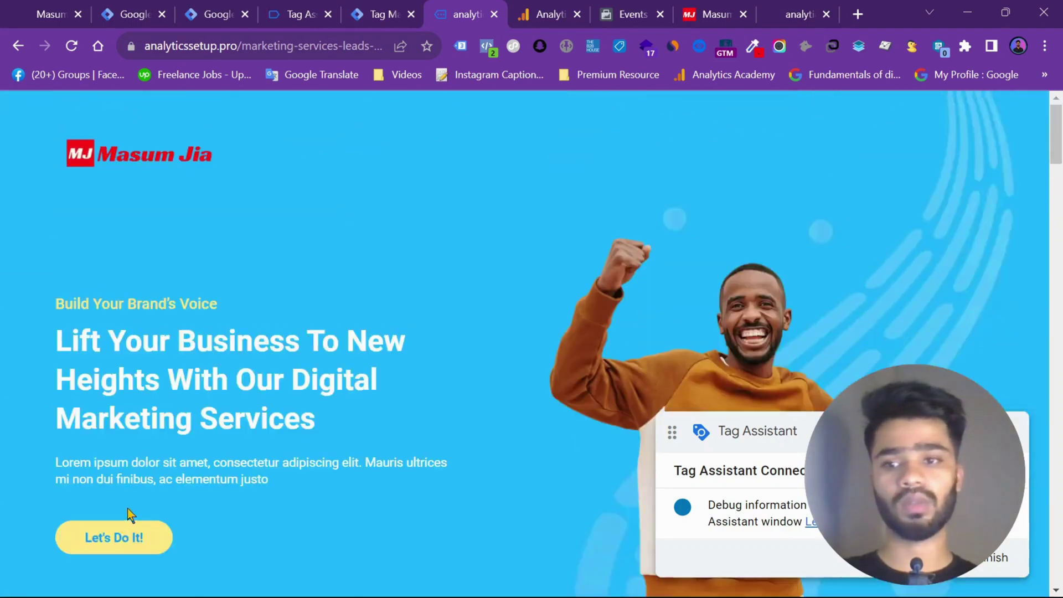
left_click(115, 530)
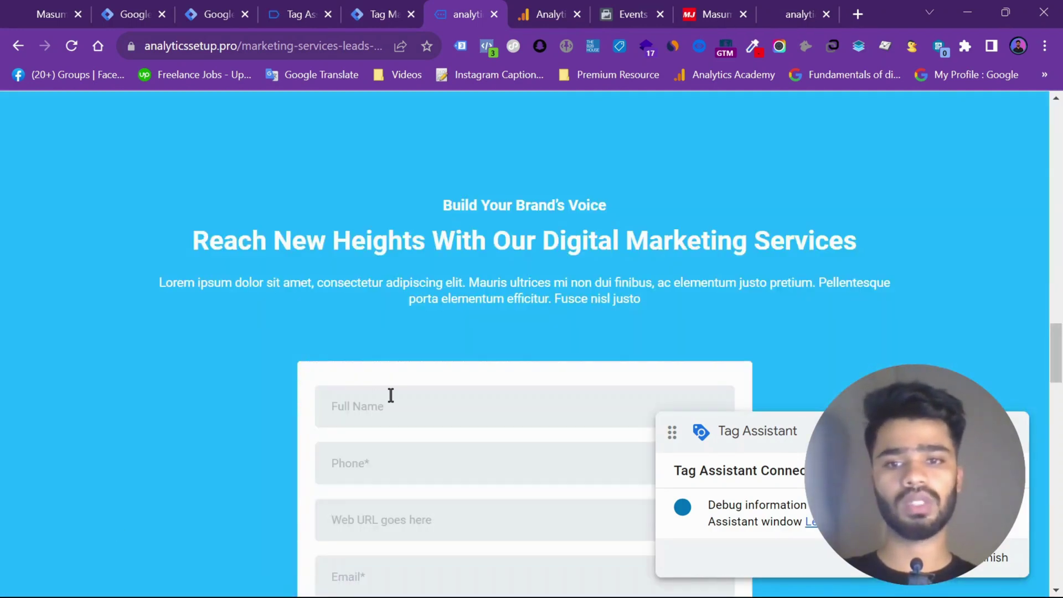
scroll(391, 395, "down", 4)
left_click(366, 198)
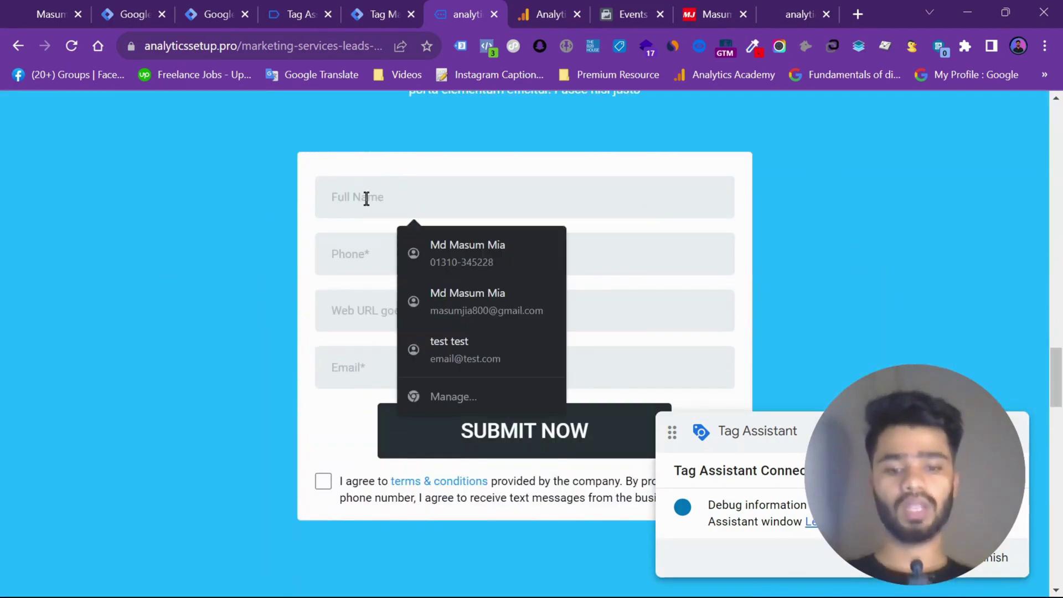
type("Jho")
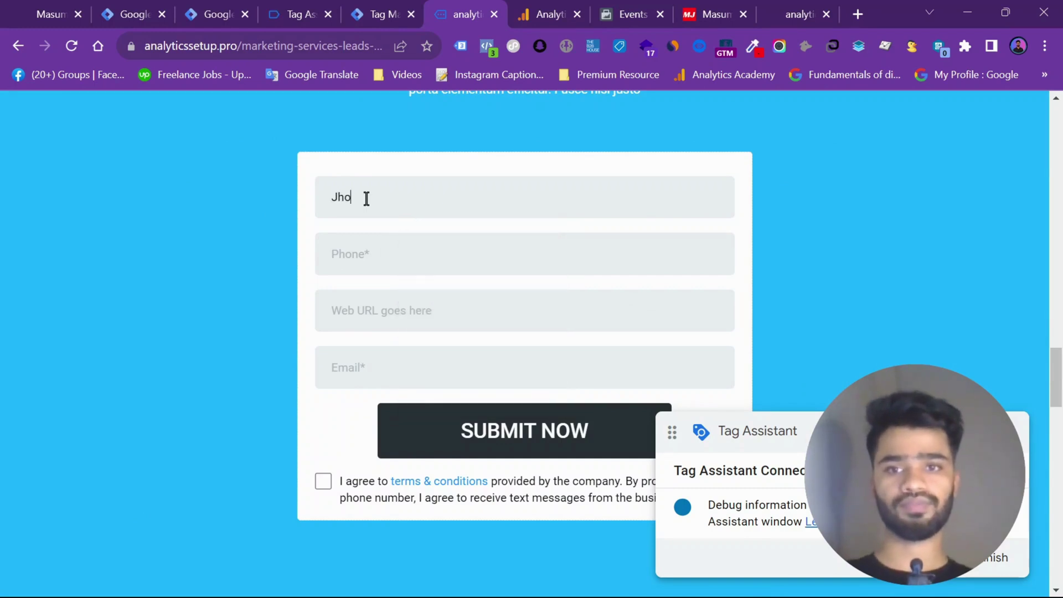
key("BackSpace")
key("BackSpace")
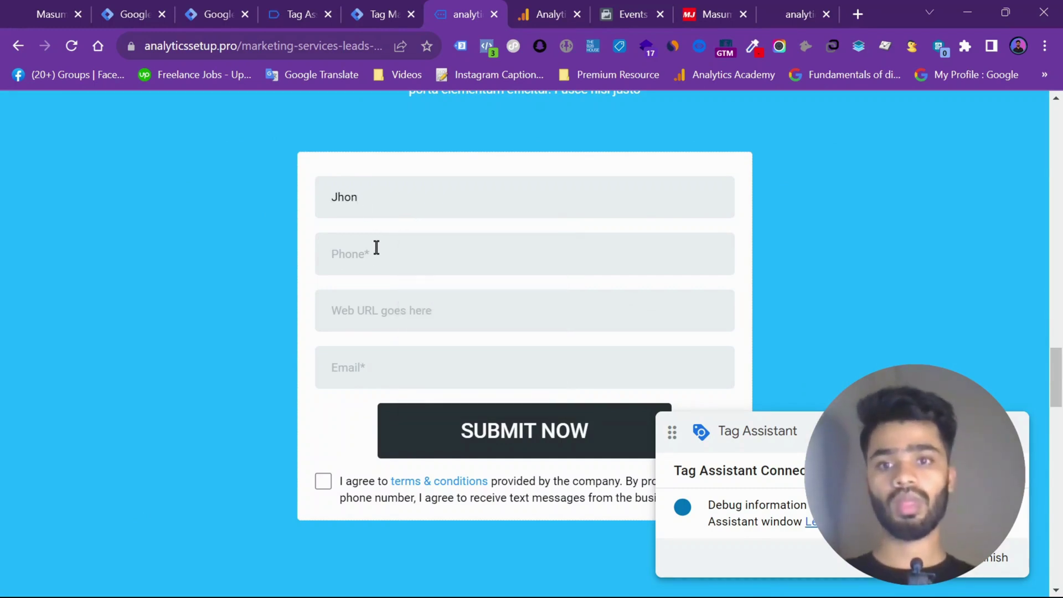
Enter the test phone number and paste the site's own address into the Web URL field
left_click(378, 253)
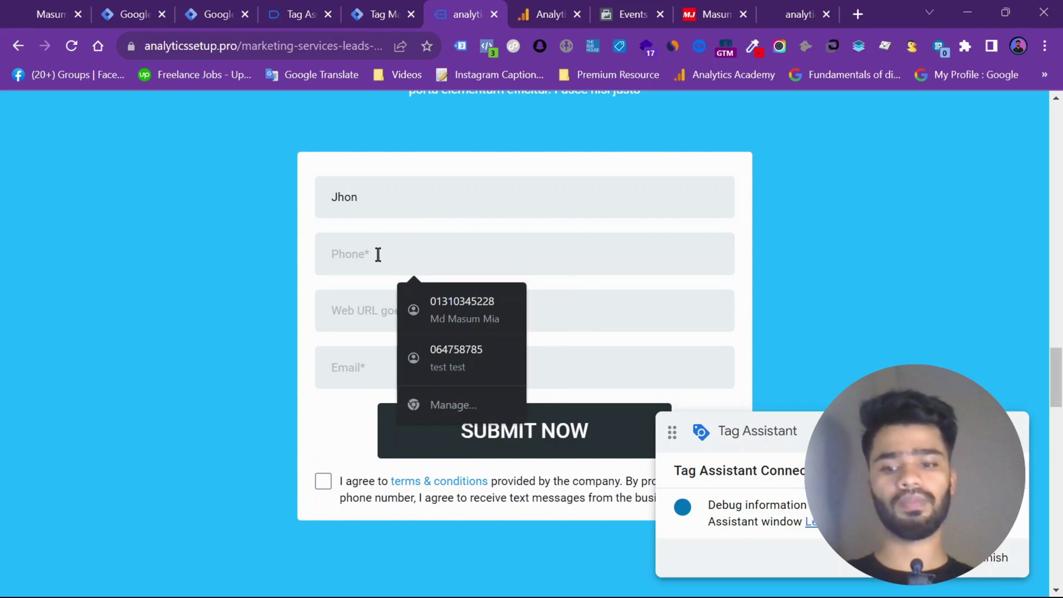
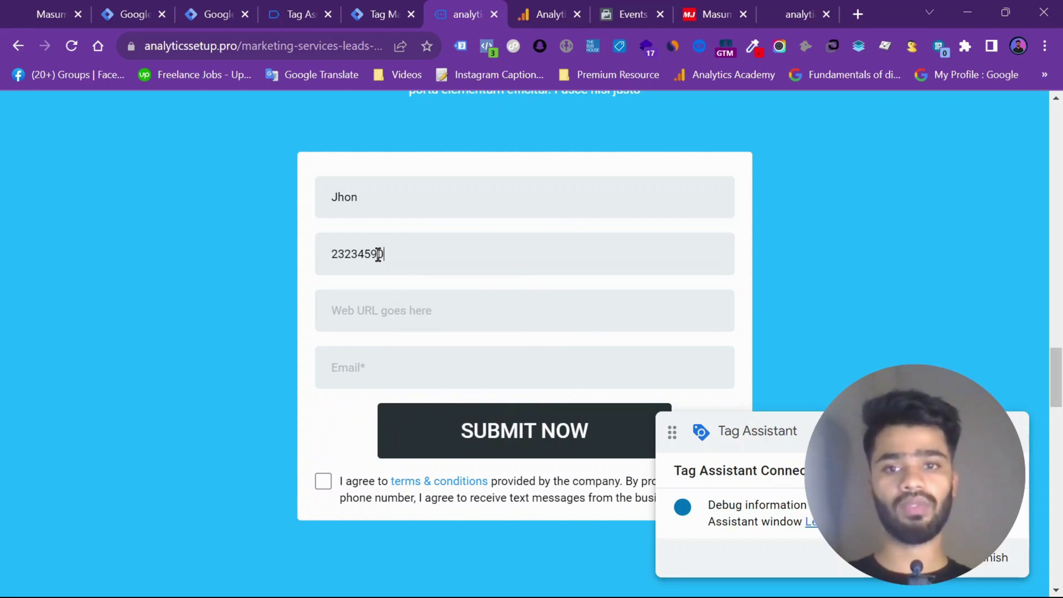
left_click(405, 321)
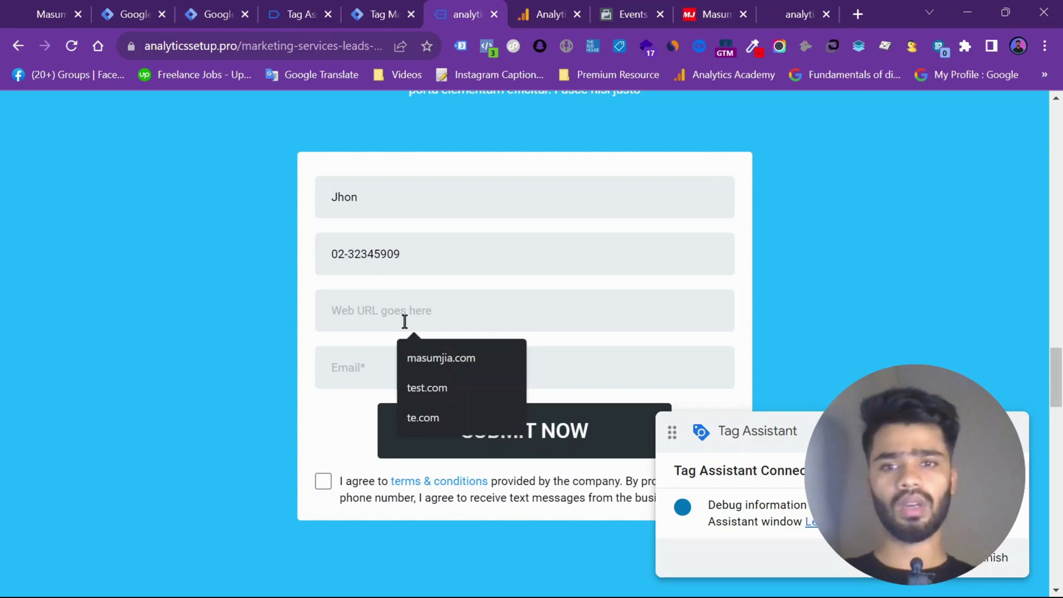
type("testfirst.com")
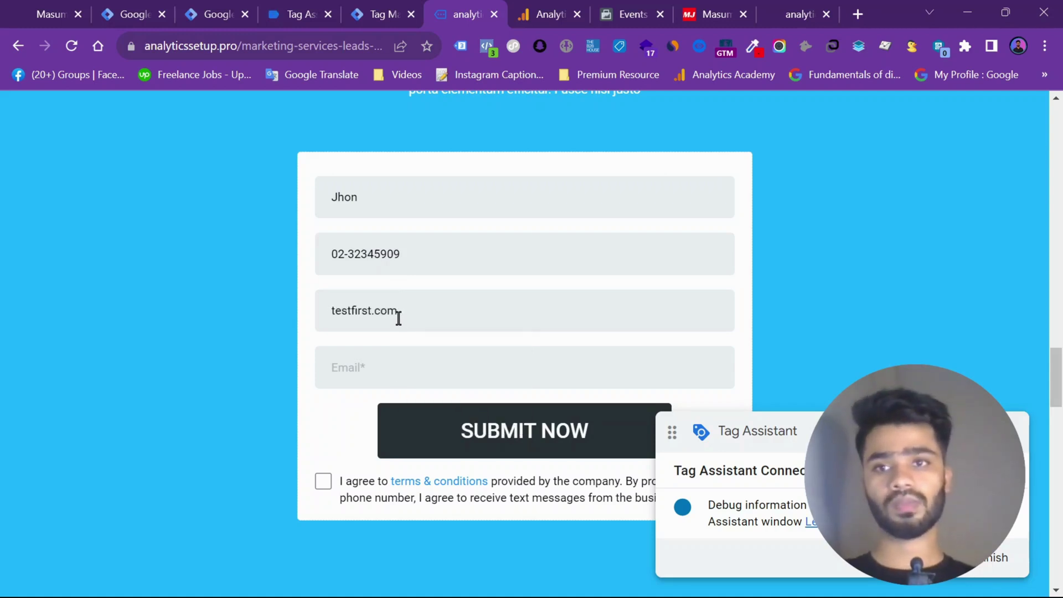
double_click(398, 318)
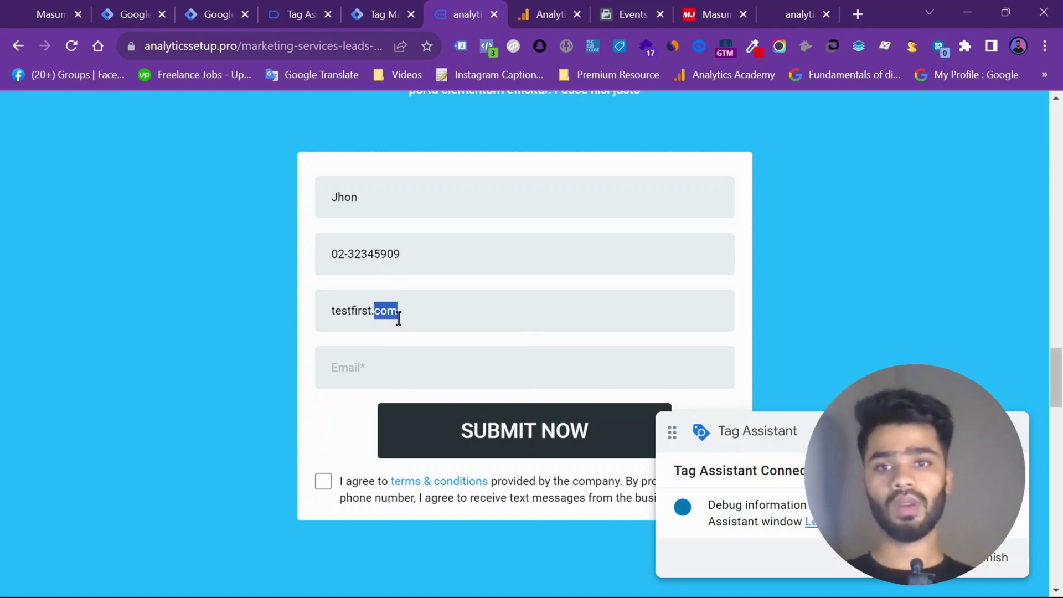
left_click_drag(241, 44, 88, 59)
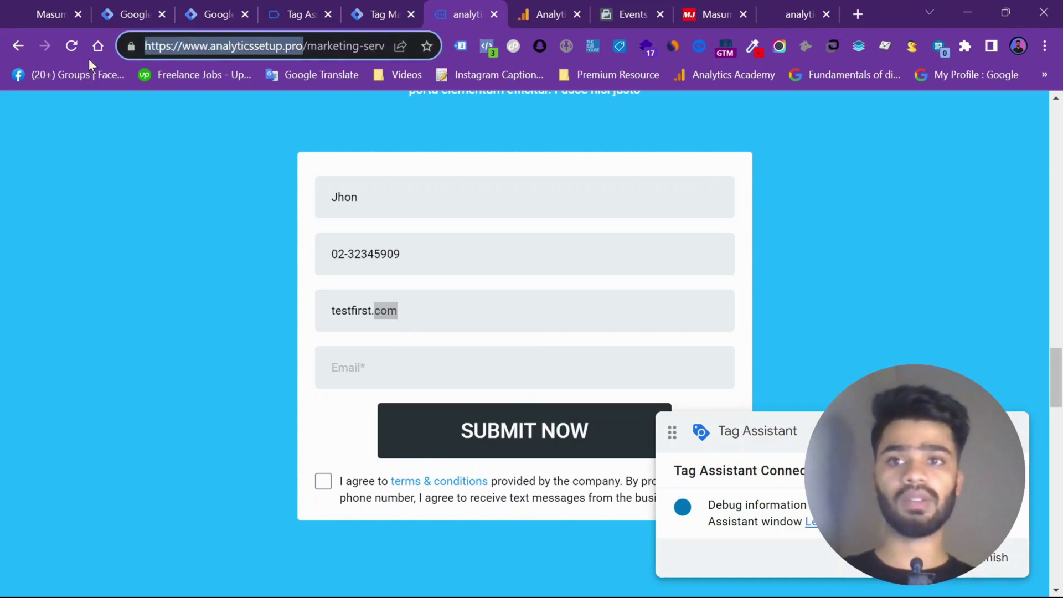
key("ctrl+c")
triple_click(534, 325)
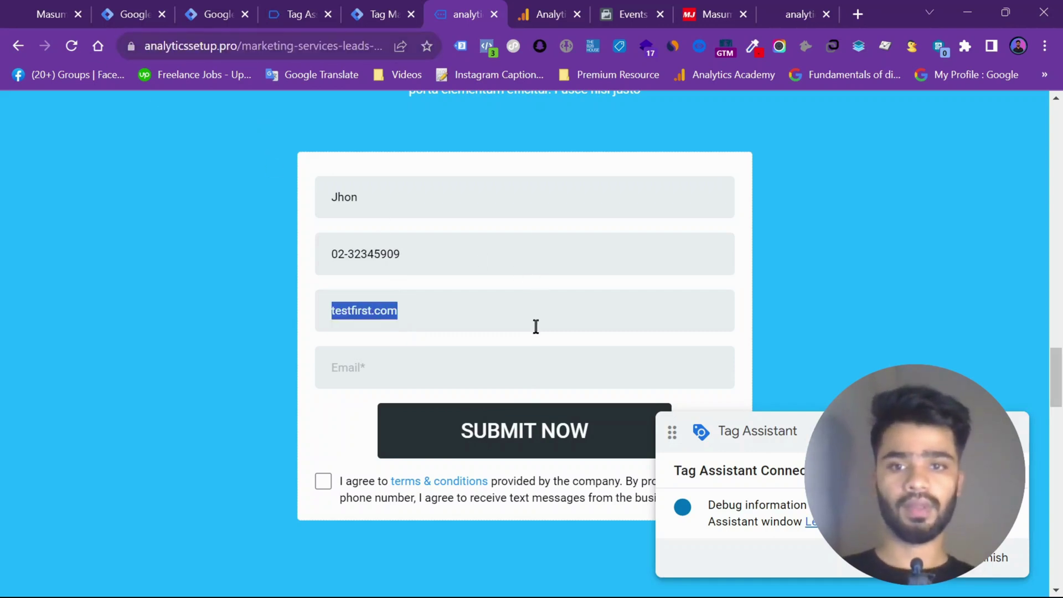
key("ctrl+v")
Fill in the test e-mail, accept the terms, submit the form and check the server debug summary
left_click(435, 380)
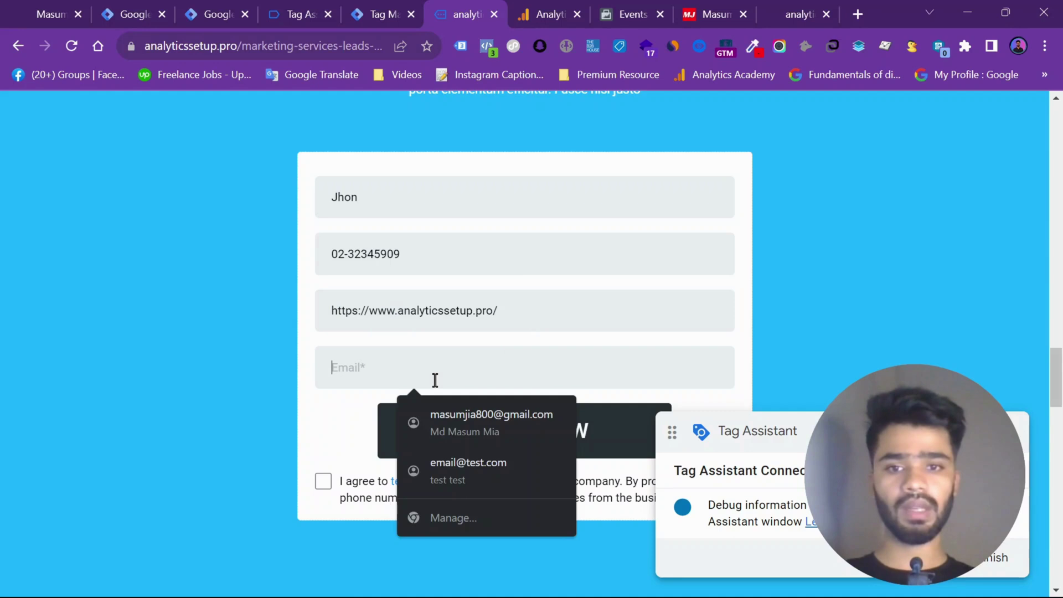
type("jia")
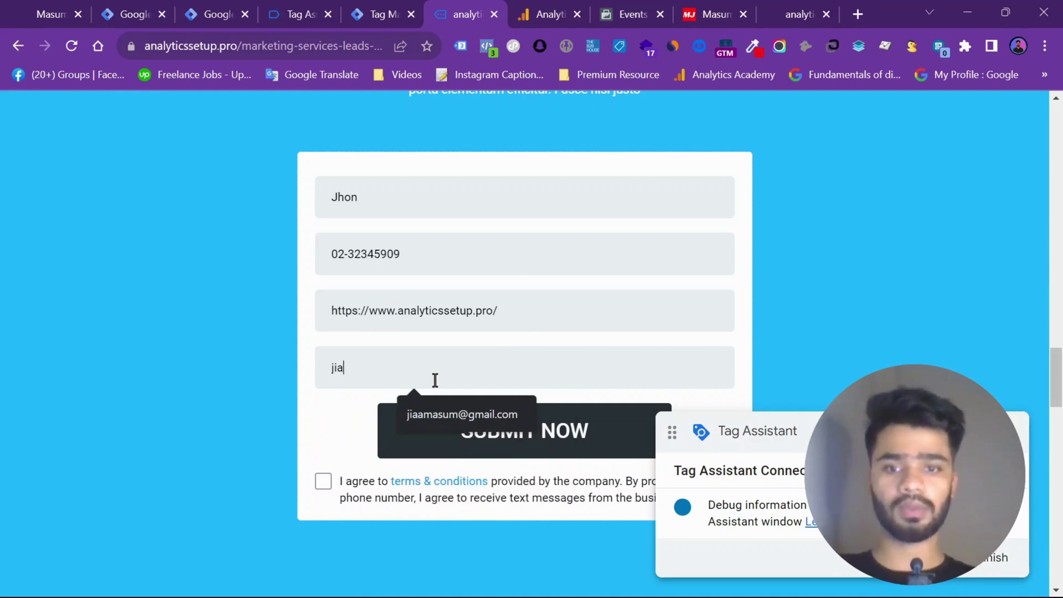
left_click(443, 415)
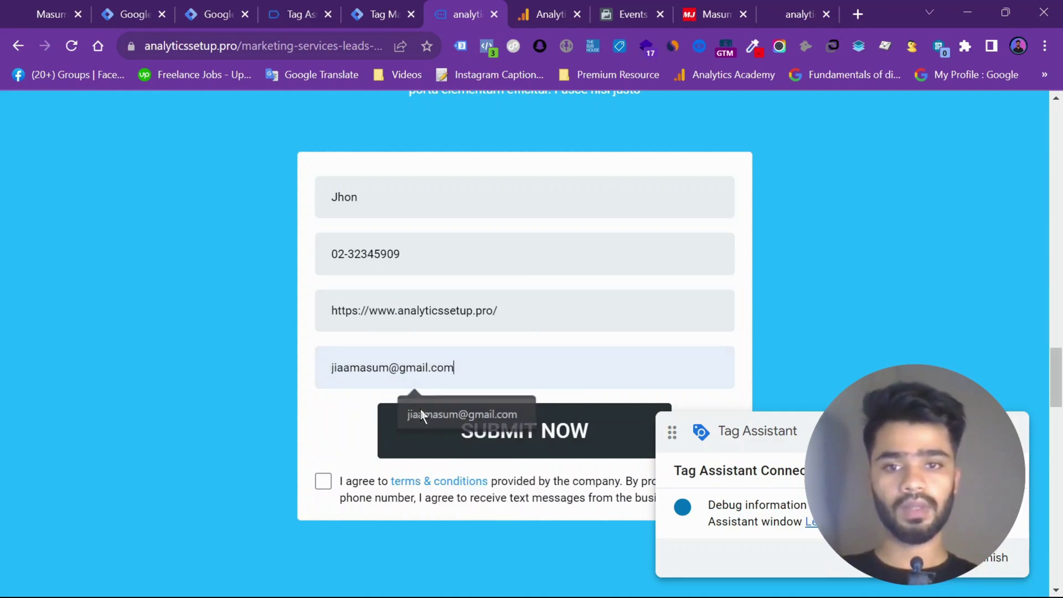
left_click(321, 483)
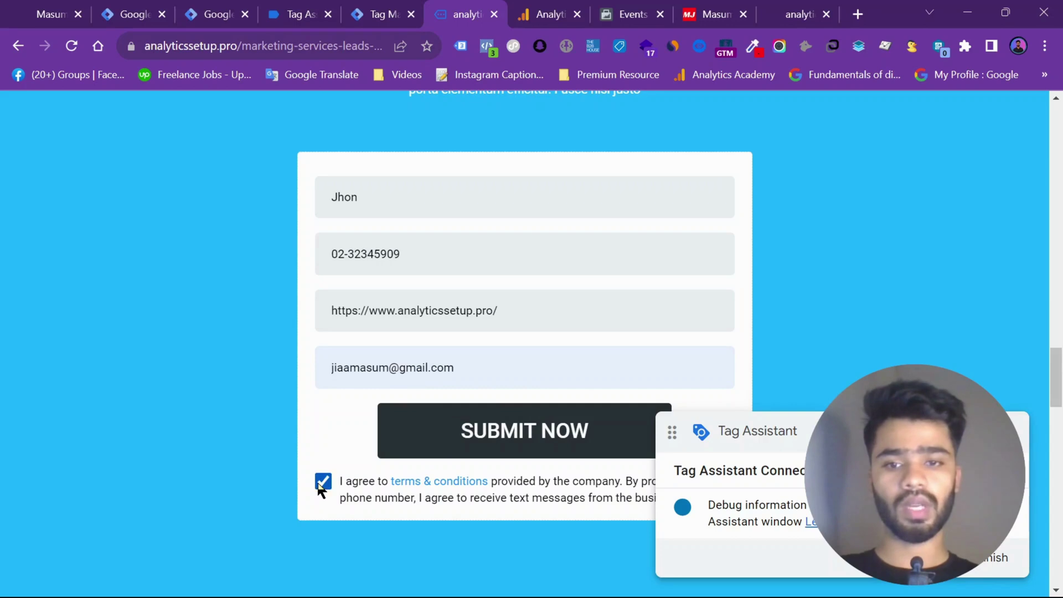
left_click(446, 457)
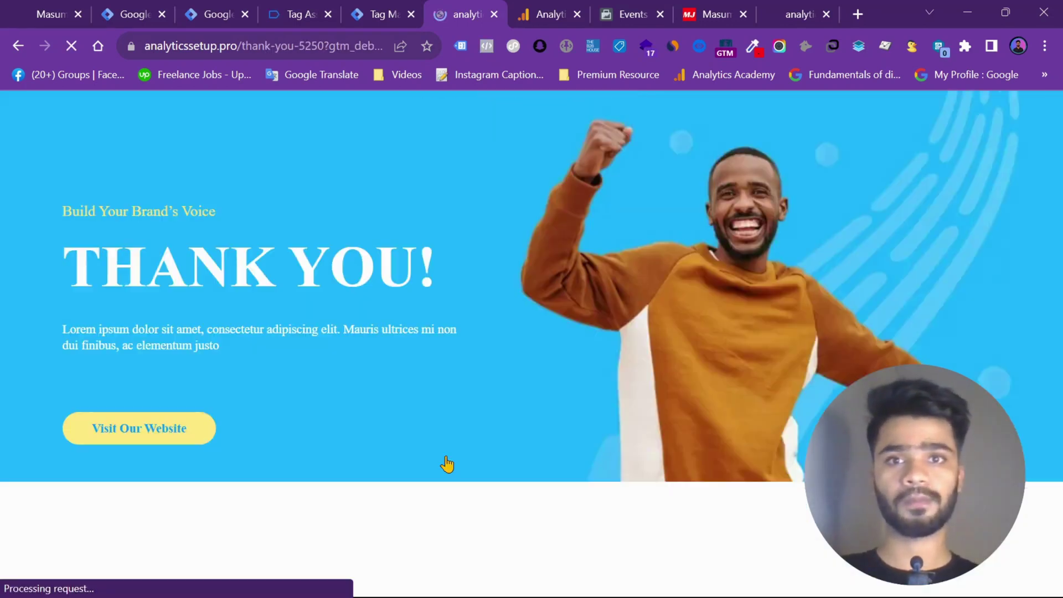
scroll(447, 462, "down", 10)
scroll(446, 463, "up", 5)
scroll(446, 462, "up", 5)
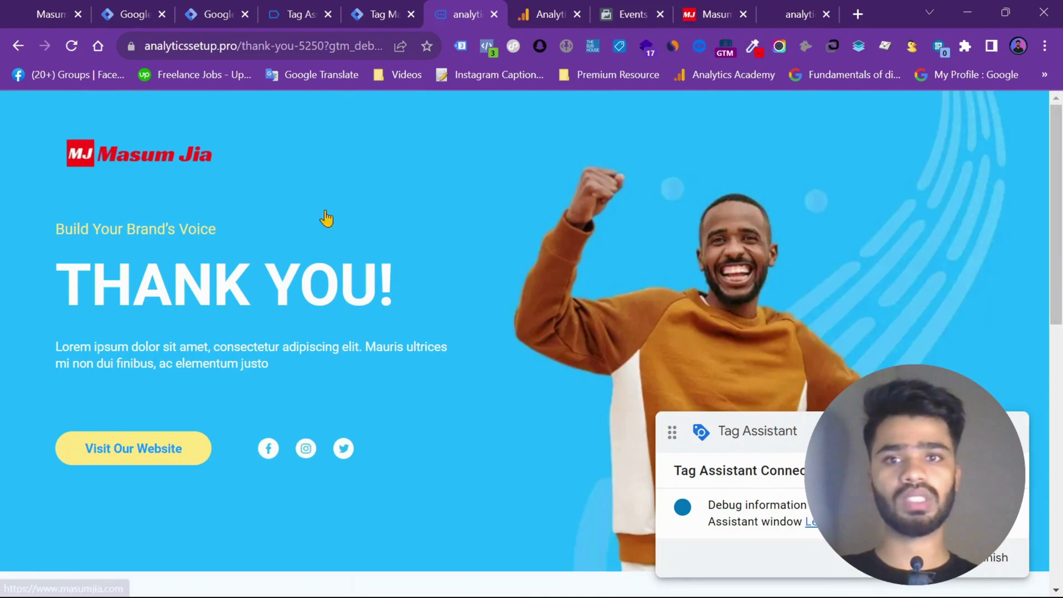
left_click(382, 14)
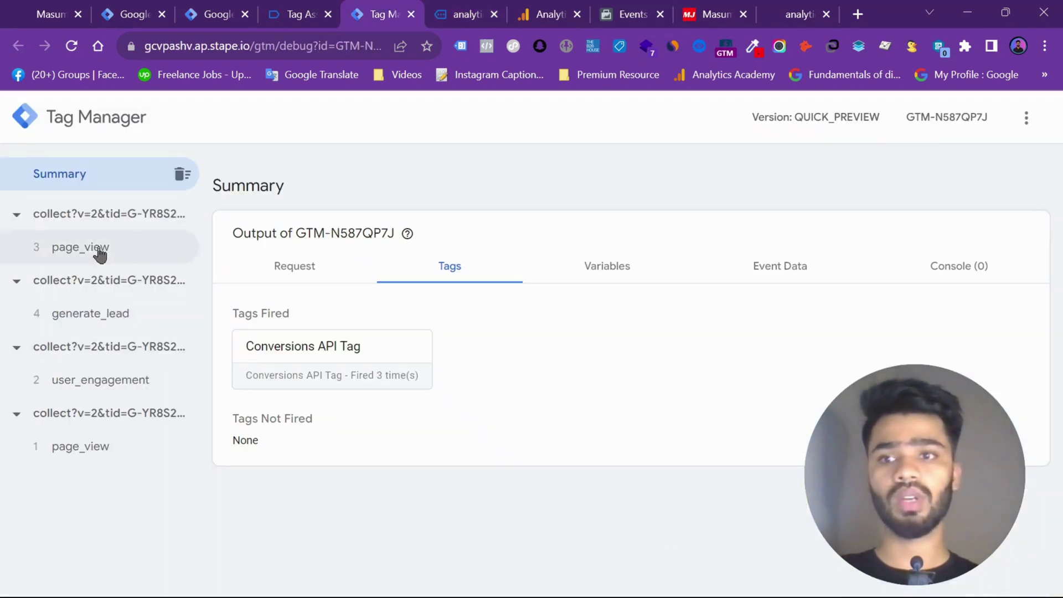
Verify the Conversions API Tag succeeded on generate_lead, then go to Facebook's test events list
left_click(106, 312)
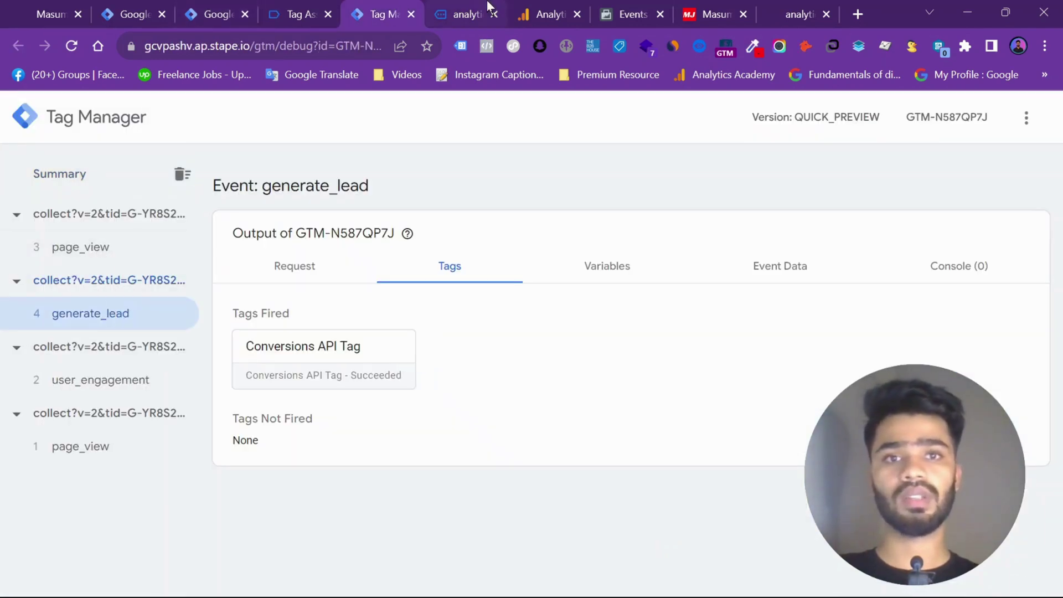
left_click(631, 14)
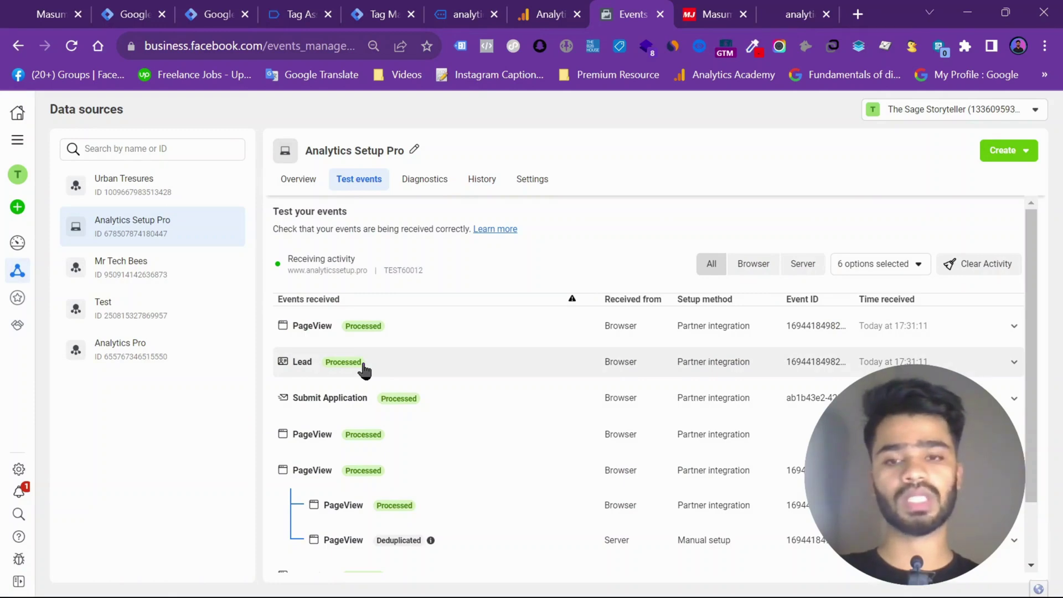
Expand the browser and deduplicated server Lead rows to review their email, phone and first-name keys
scroll(364, 369, "down", 2)
scroll(363, 369, "up", 2)
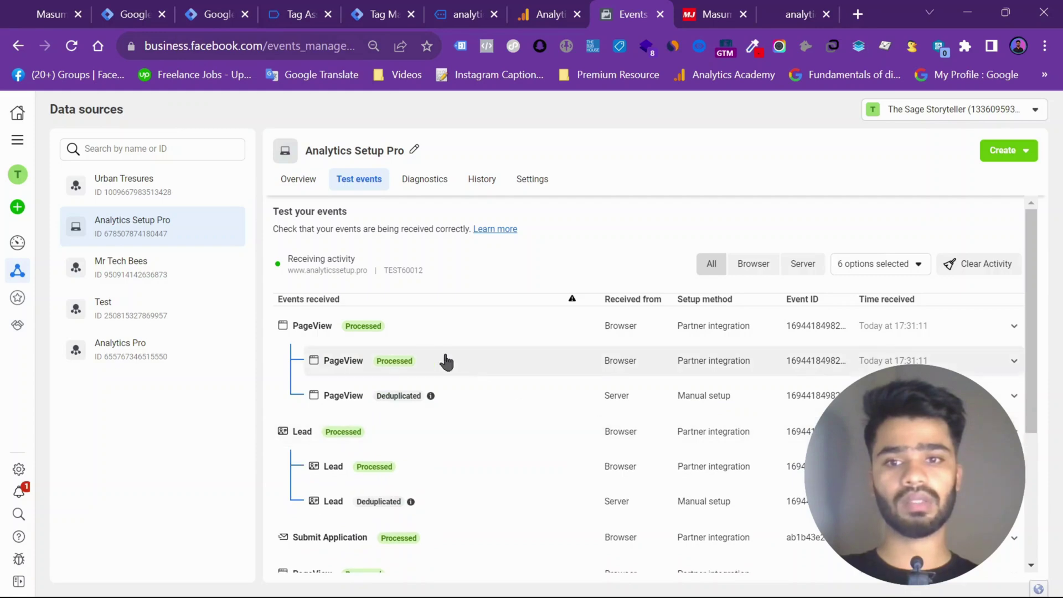
left_click(422, 440)
scroll(422, 441, "down", 2)
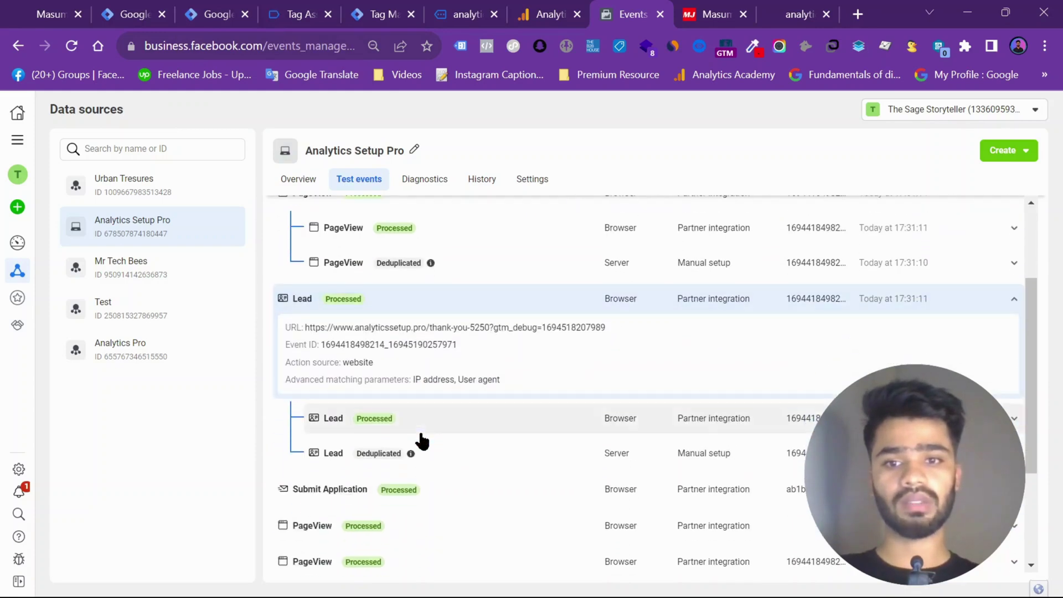
left_click(439, 455)
scroll(437, 443, "down", 3)
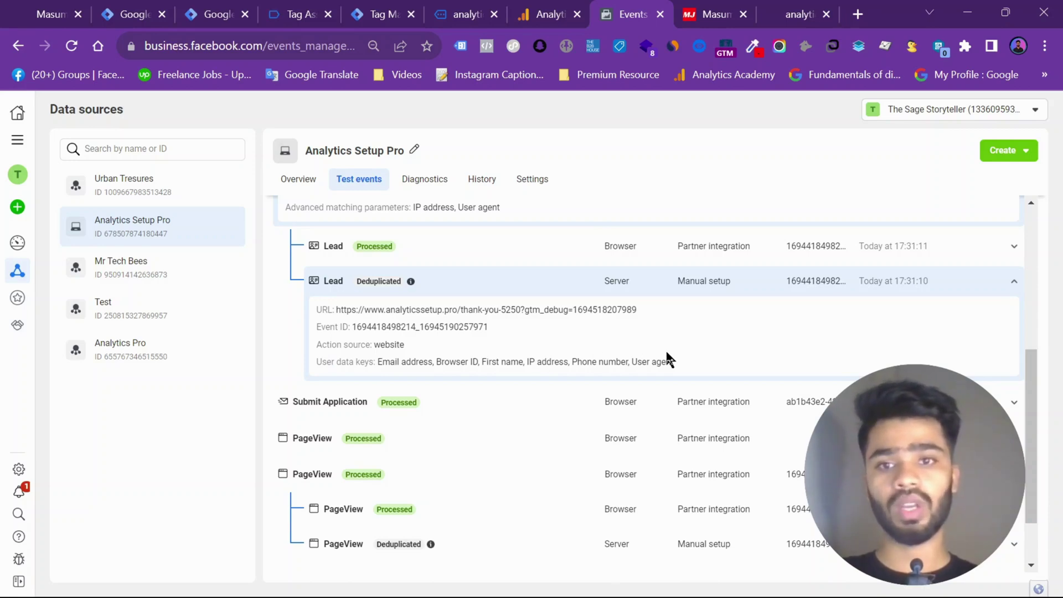
scroll(666, 350, "up", 4)
scroll(559, 412, "down", 3)
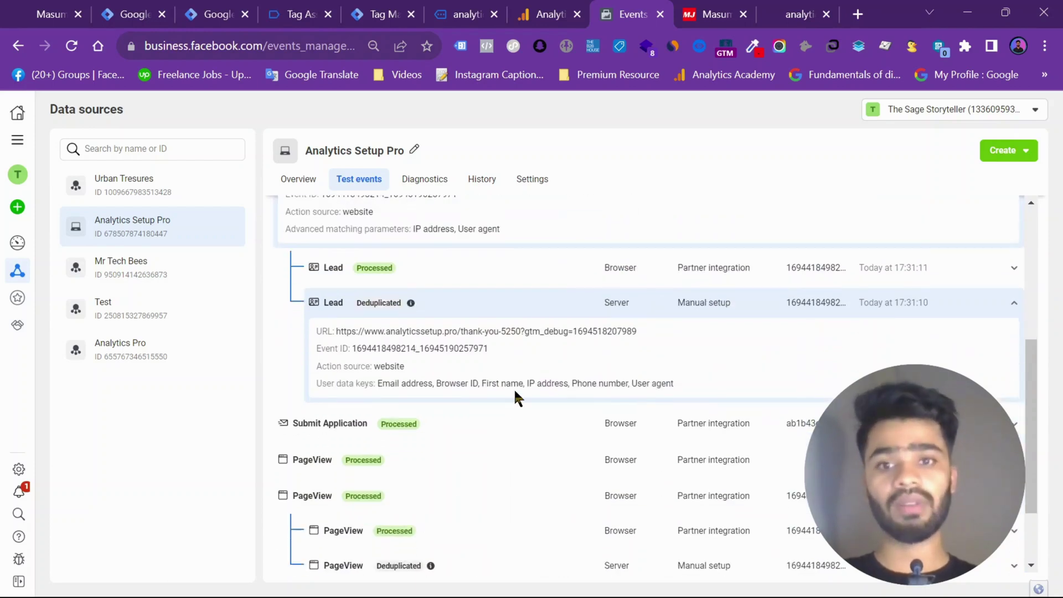
left_click(298, 179)
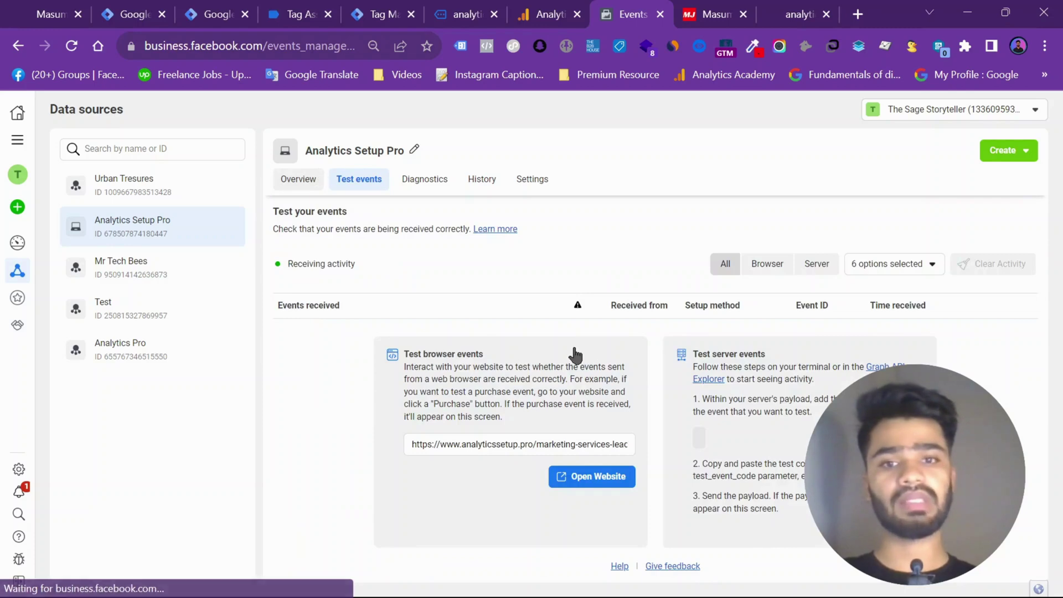
scroll(536, 392, "down", 1)
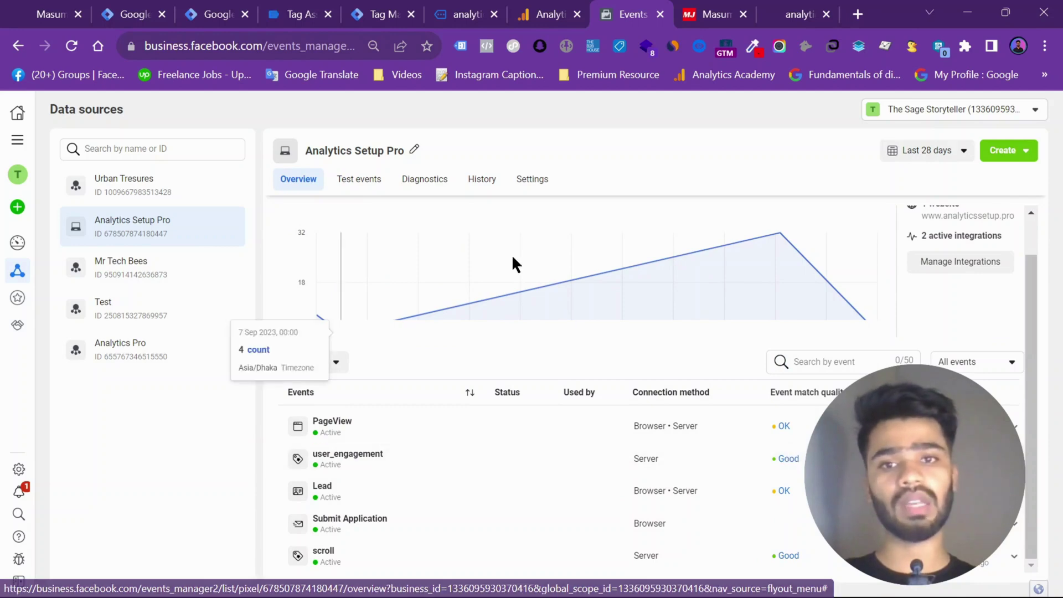
left_click(347, 180)
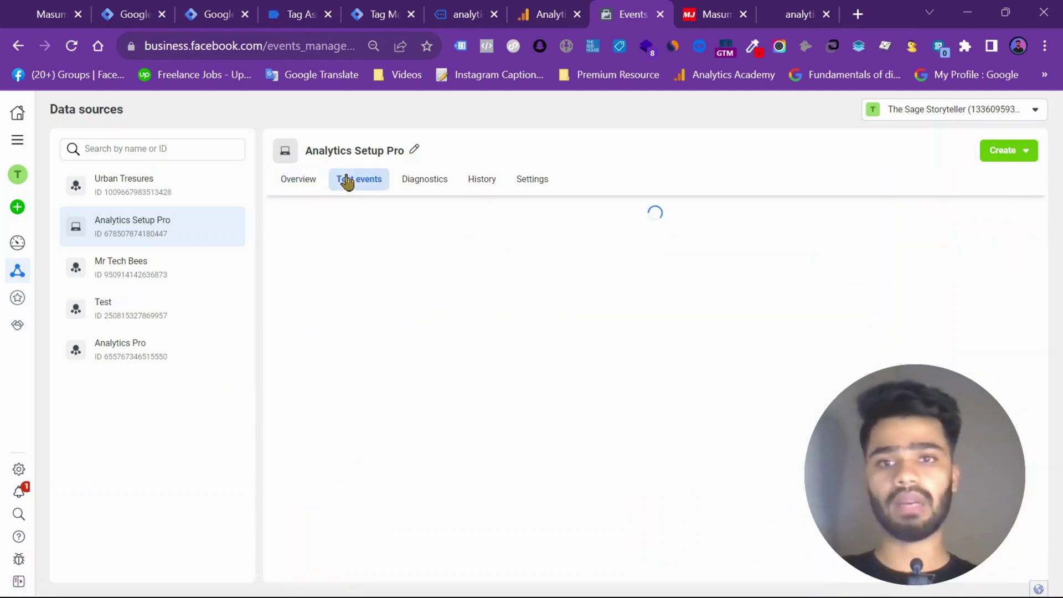
scroll(522, 410, "down", 3)
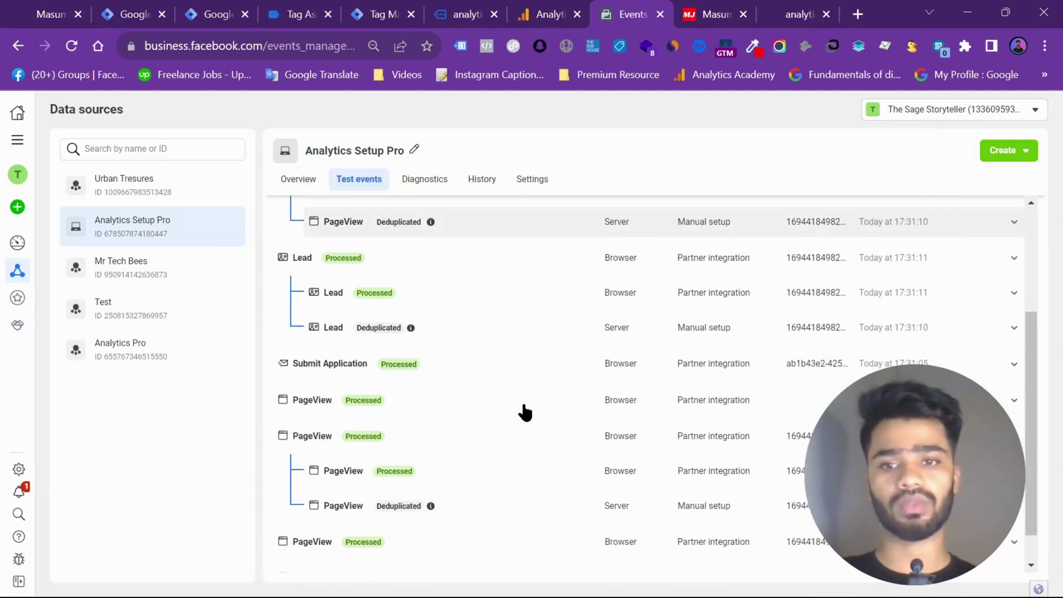
scroll(524, 412, "up", 3)
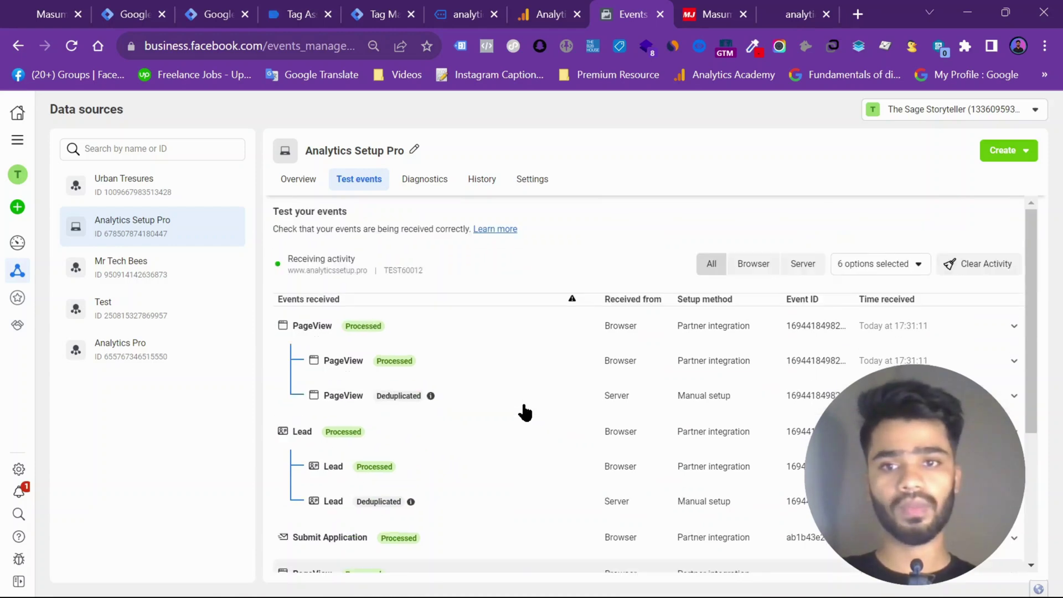
scroll(524, 412, "down", 4)
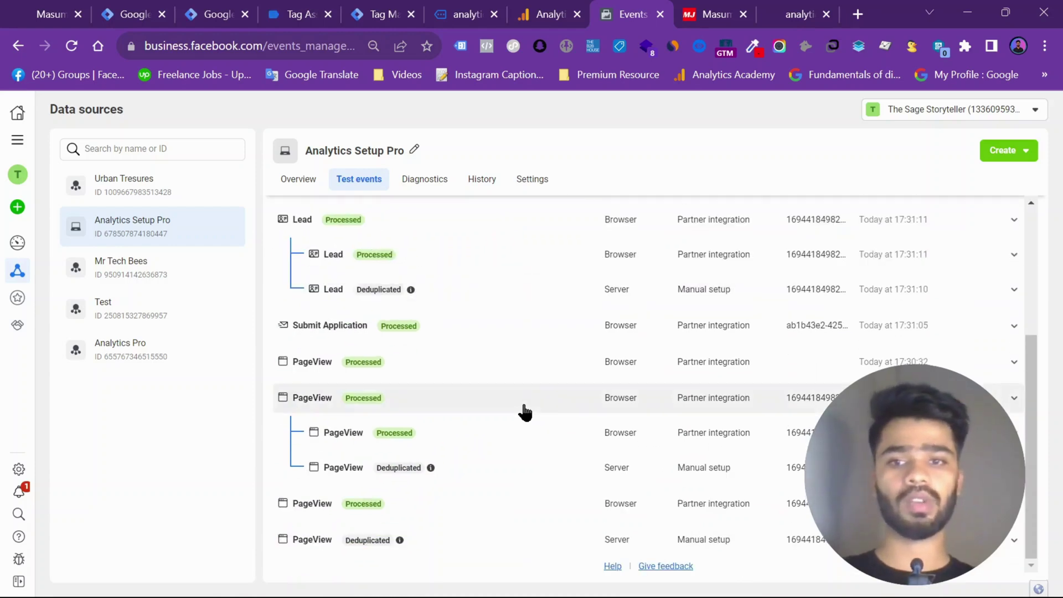